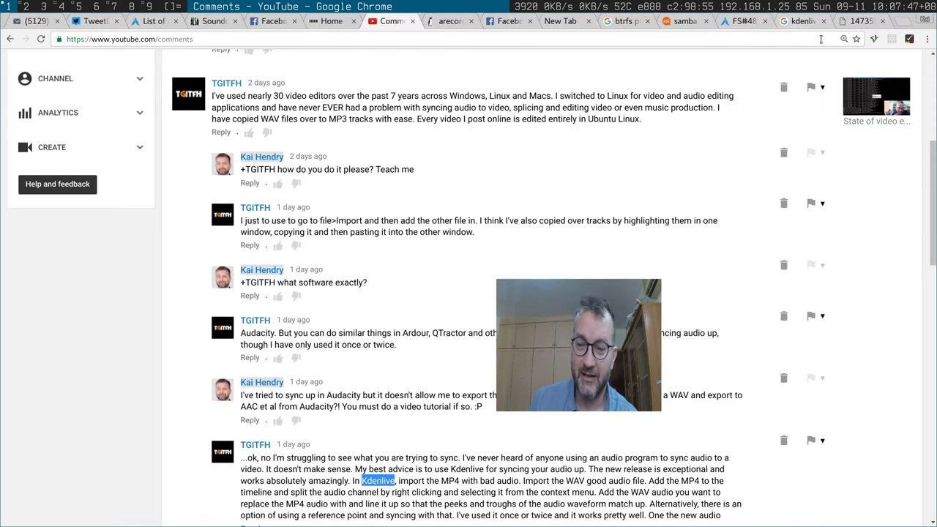
Switch to the last Chrome tab showing the pacman kdenlive install screenshot.
{"action": "left_click", "coordinate": [853, 22]}
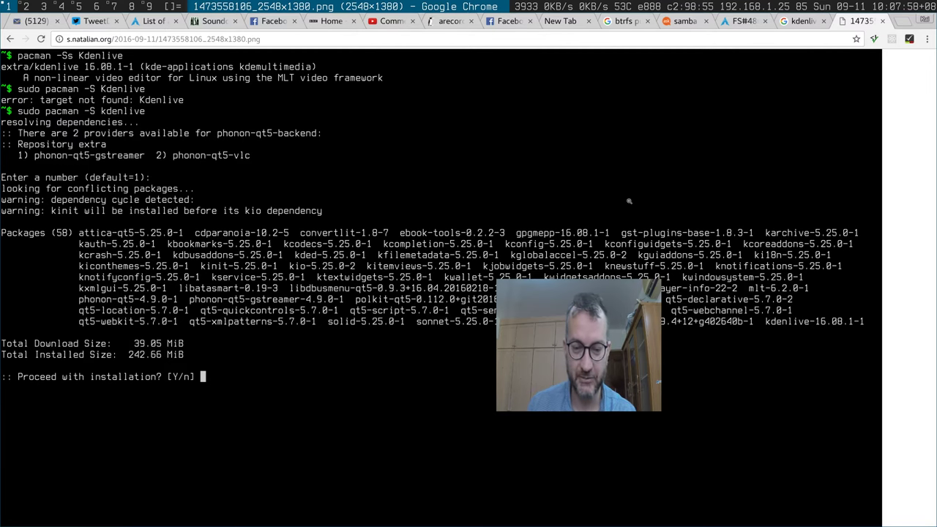
Rerun the kdenlive command in the workspace 5 terminal, then go to workspace 3 where Kdenlive opens.
{"action": "key", "text": "alt+5"}
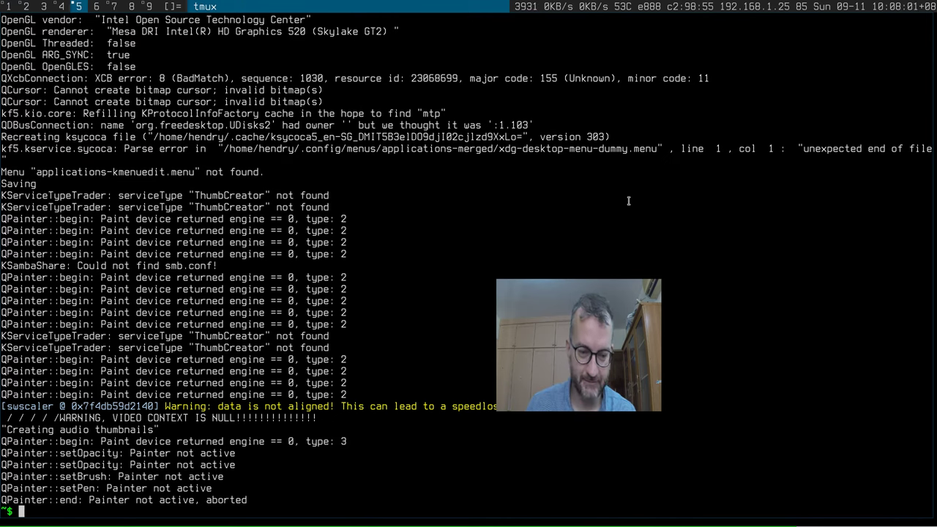
{"action": "key", "text": "Up"}
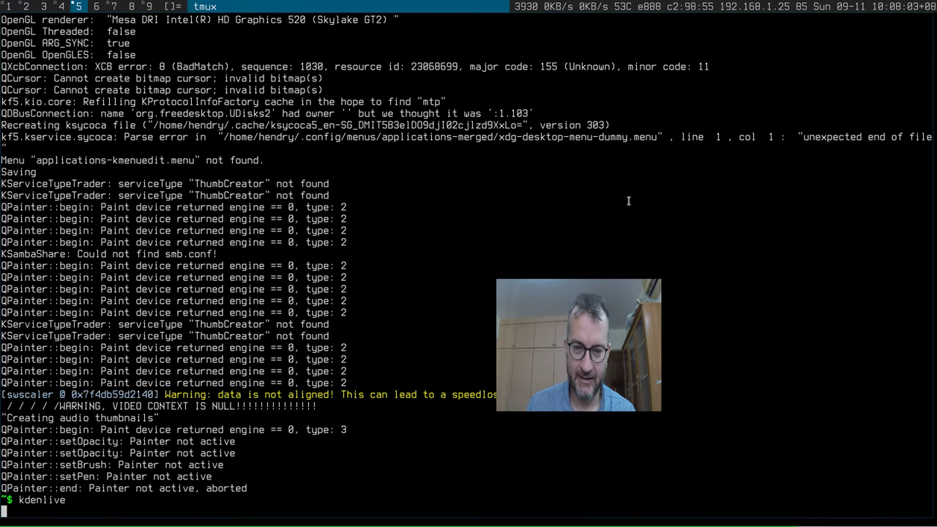
{"action": "key", "text": "Return"}
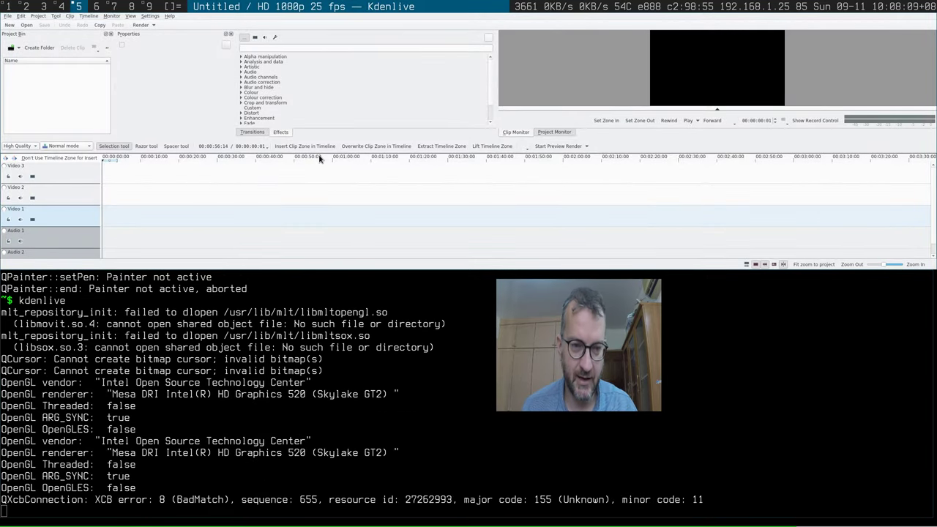
{"action": "key", "text": "super+3"}
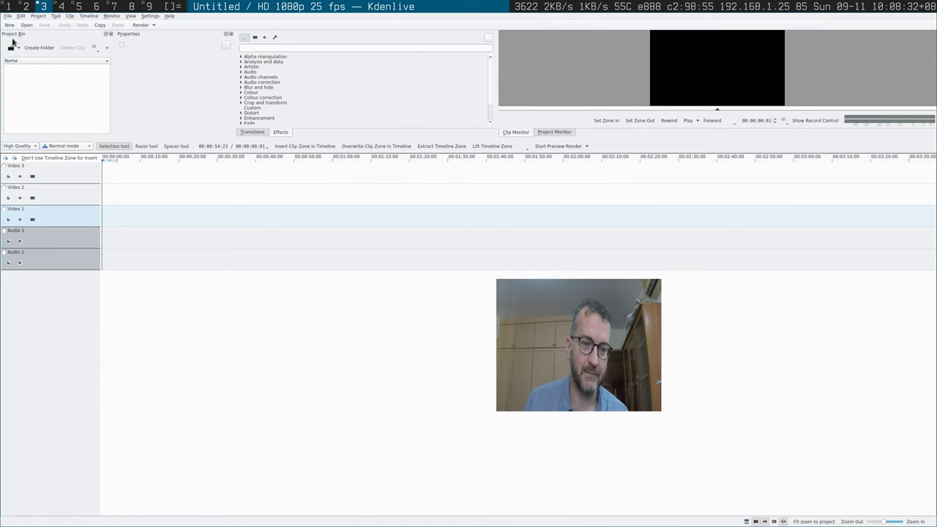
Add MVI_1637.MP4 and ZOOM0010.WAV to the project bin through the Add Clip dialog.
{"action": "double_click", "coordinate": [31, 96]}
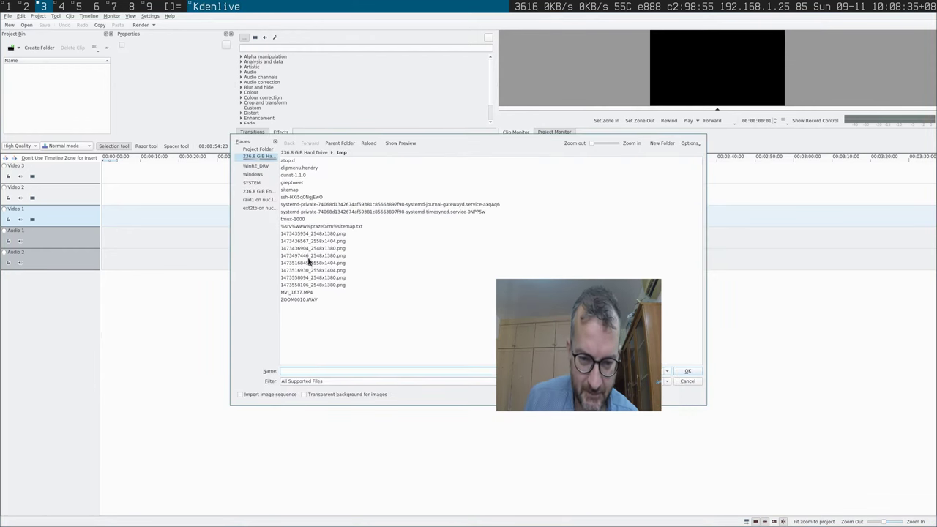
{"action": "left_click", "coordinate": [302, 293]}
{"action": "left_click", "coordinate": [305, 300], "text": "ctrl"}
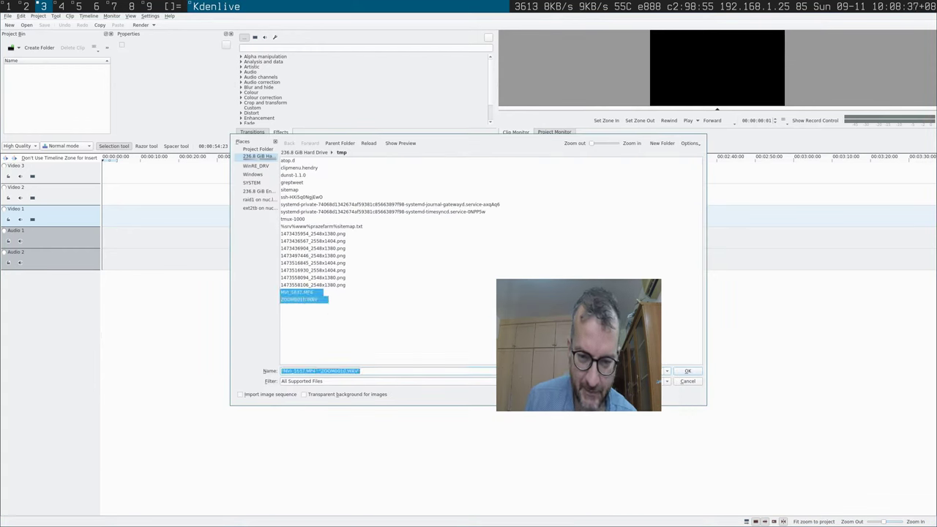
{"action": "left_click", "coordinate": [687, 371]}
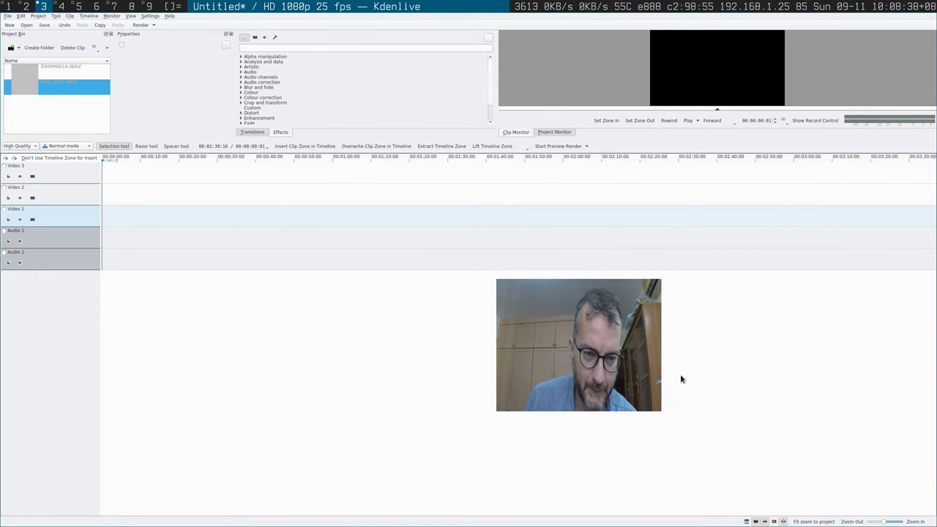
Preview each imported clip, select both, then dismiss their context menu unused.
{"action": "left_click", "coordinate": [32, 68]}
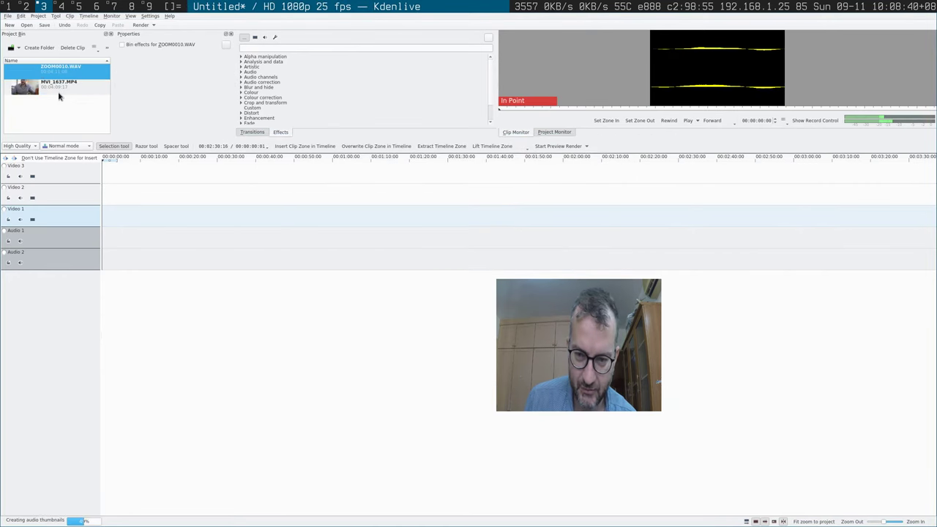
{"action": "left_click", "coordinate": [59, 94]}
{"action": "left_click", "coordinate": [49, 71]}
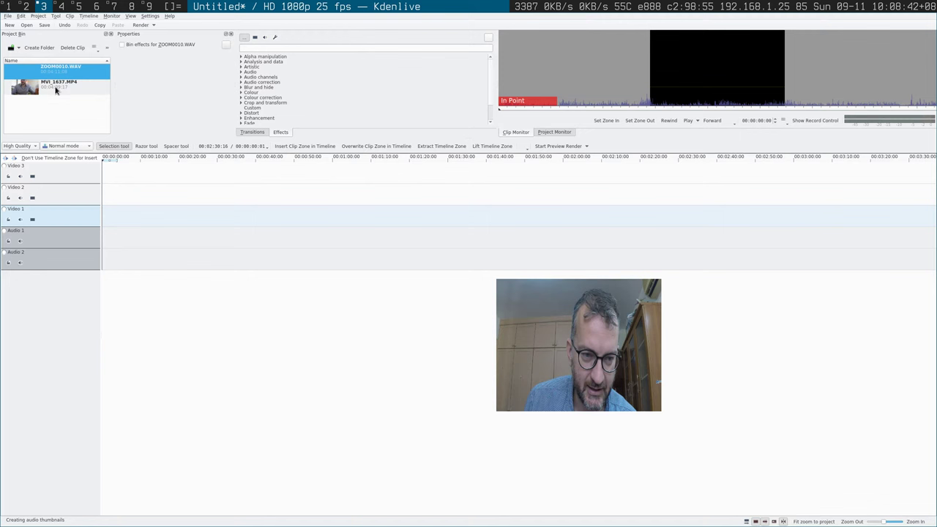
{"action": "left_click", "coordinate": [55, 86], "text": "shift"}
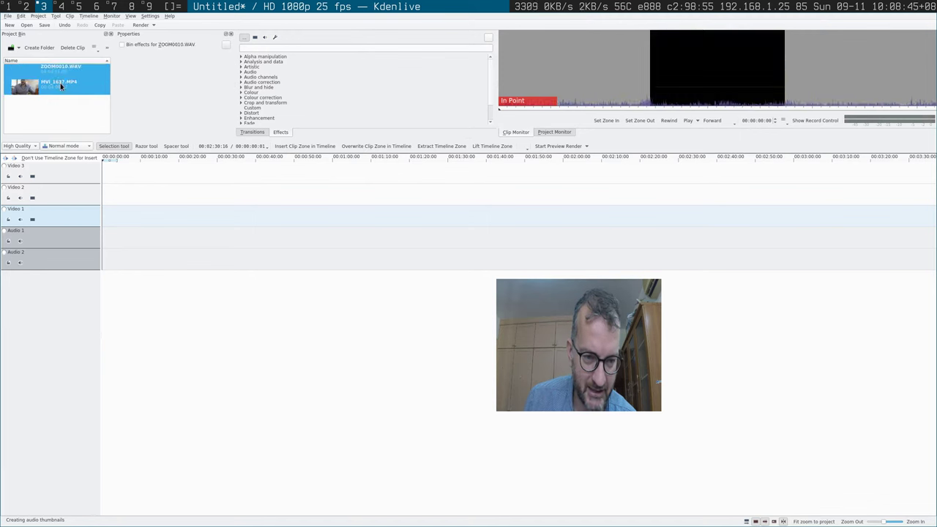
{"action": "right_click", "coordinate": [60, 68]}
{"action": "mouse_move", "coordinate": [72, 83]}
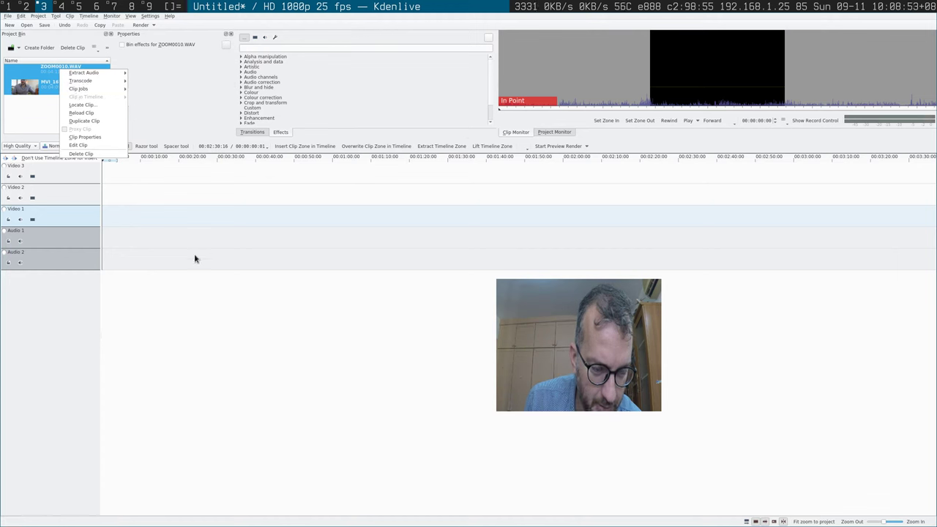
{"action": "left_click", "coordinate": [232, 324]}
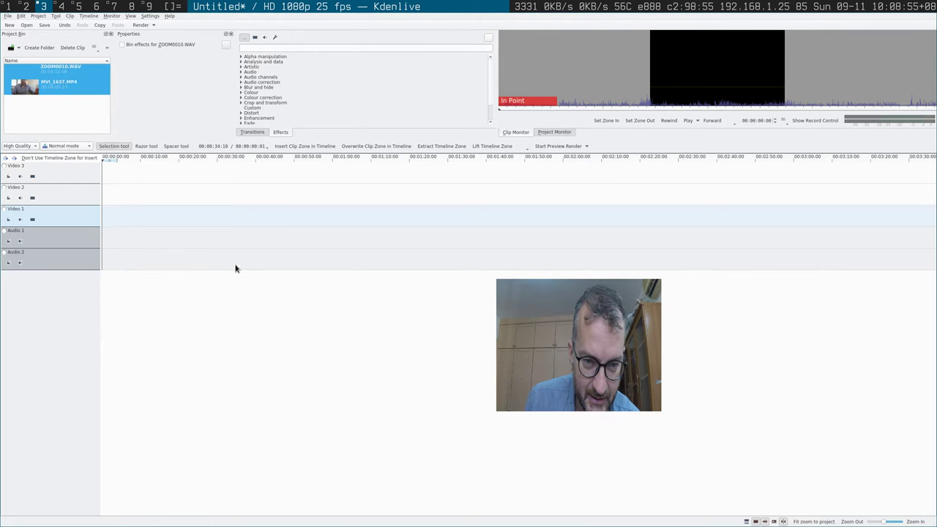
Show MVI_1637.MP4 in the Clip Monitor, then browse the Project, Timeline and Monitor menus.
{"action": "left_click", "coordinate": [491, 108]}
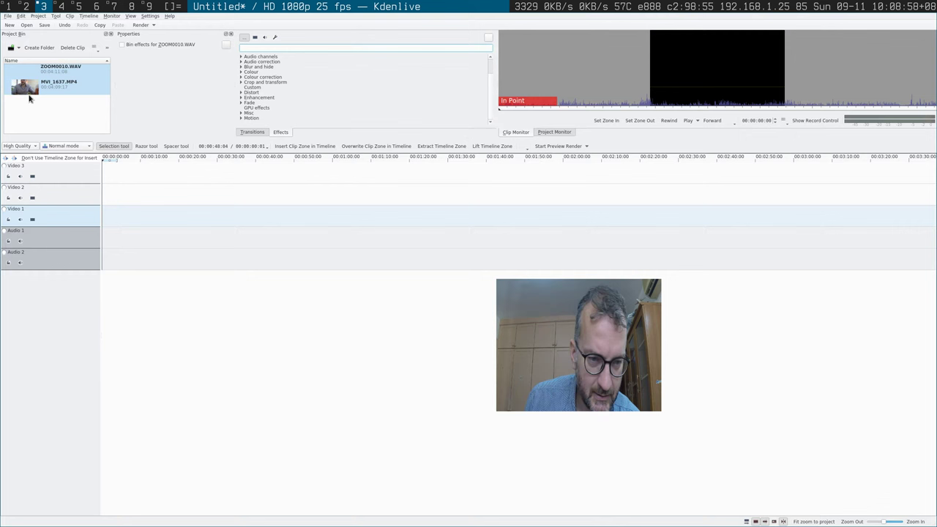
{"action": "left_click", "coordinate": [48, 73]}
{"action": "left_click", "coordinate": [49, 87]}
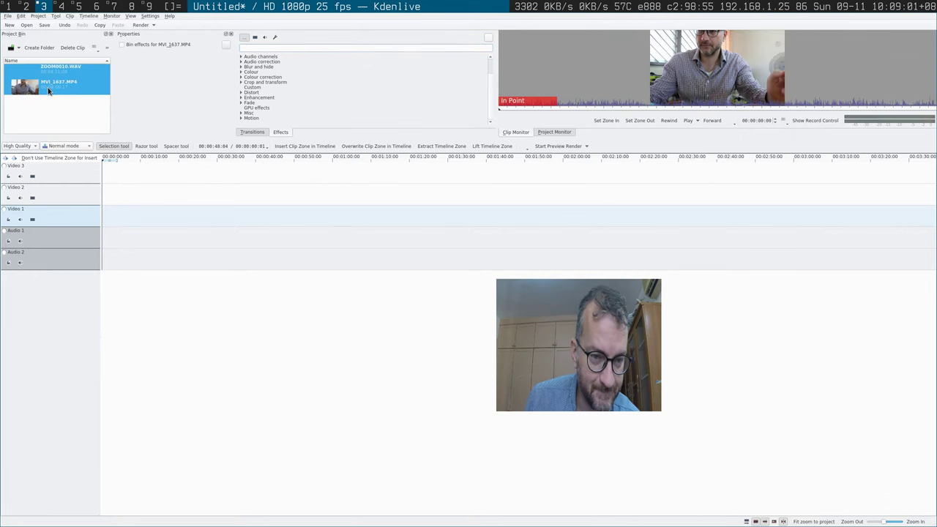
{"action": "left_click", "coordinate": [8, 15]}
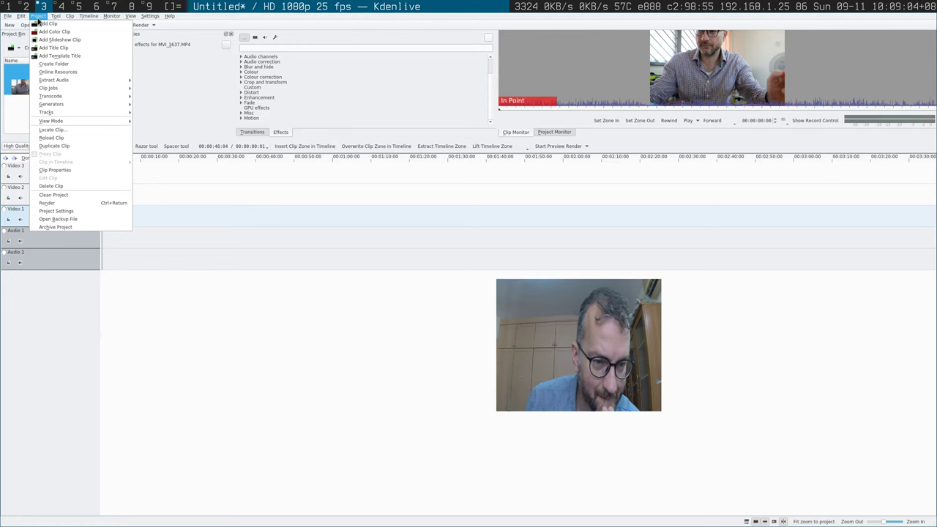
{"action": "mouse_move", "coordinate": [58, 20]}
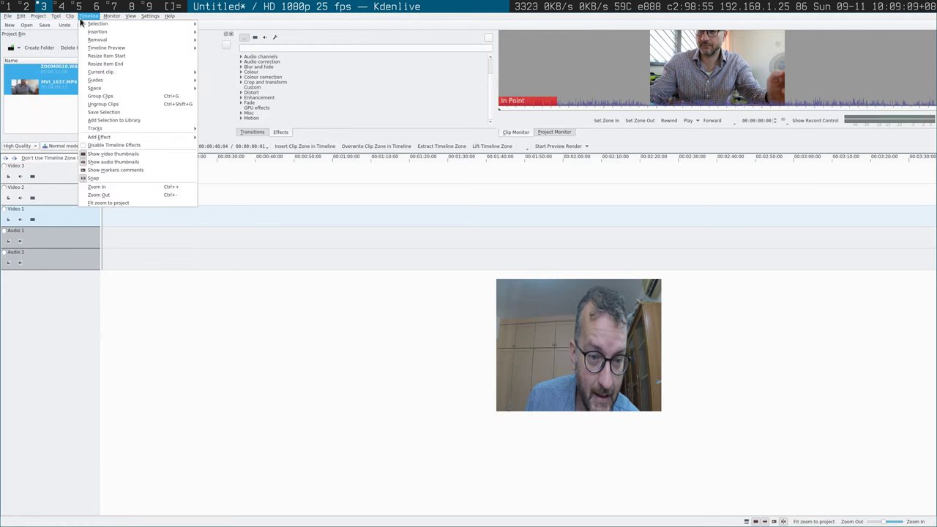
{"action": "mouse_move", "coordinate": [113, 16]}
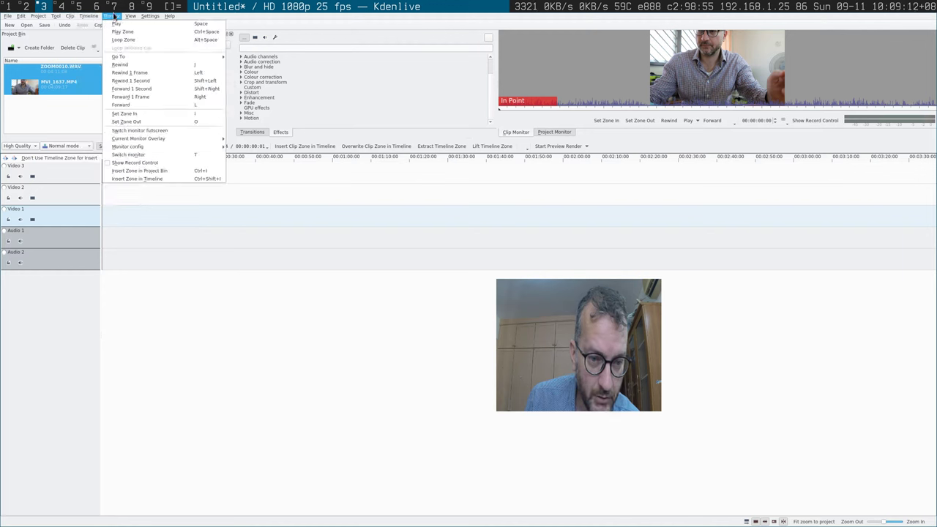
Place ZOOM0010.WAV at 00:00:00:00 on Video 1 and start playback.
{"action": "mouse_move", "coordinate": [153, 18]}
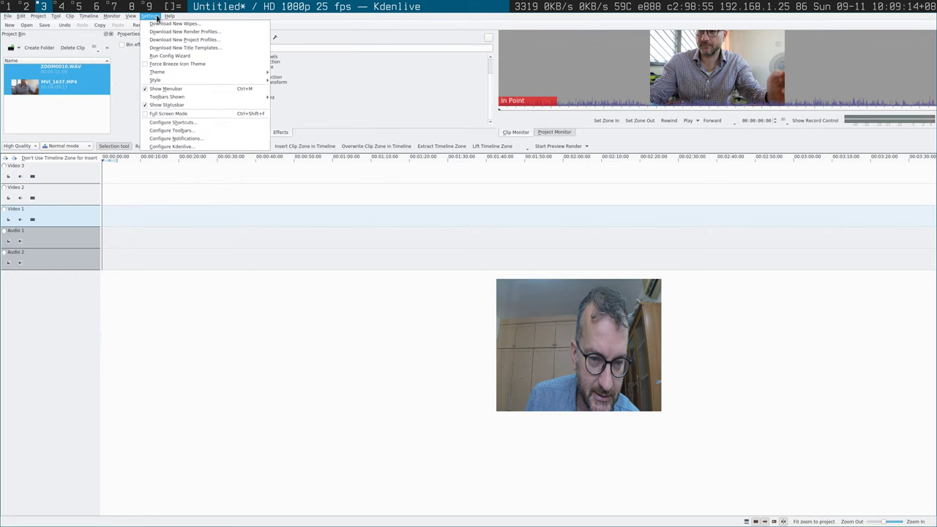
{"action": "left_click", "coordinate": [66, 80]}
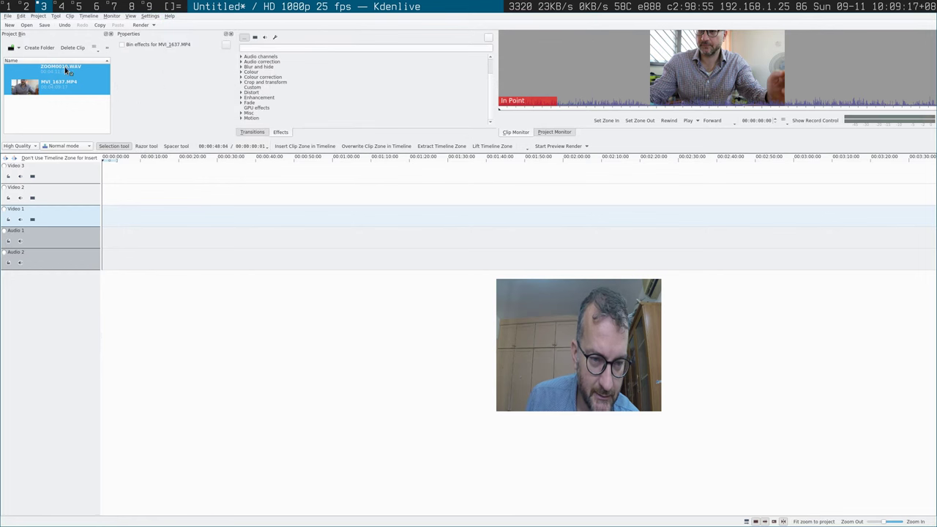
{"action": "left_click_drag", "start_coordinate": [65, 67], "coordinate": [96, 222]}
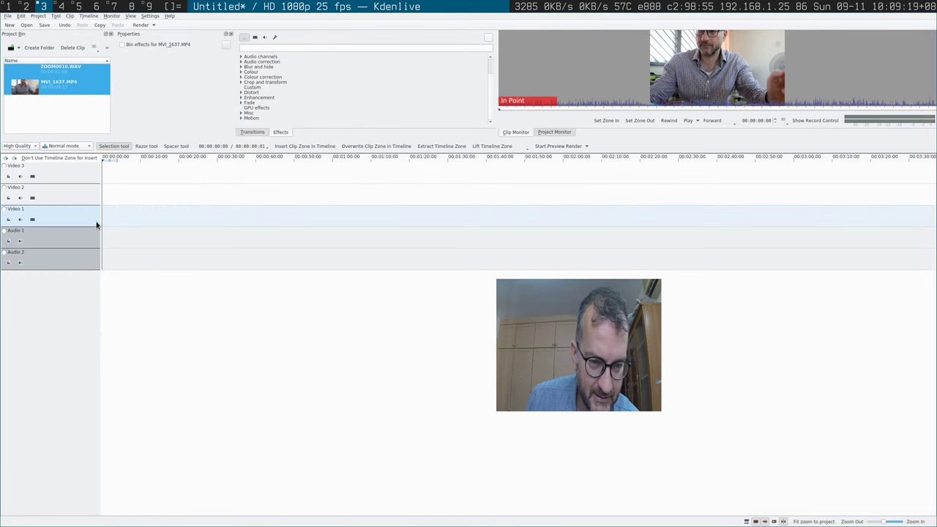
{"action": "left_click_drag", "start_coordinate": [52, 86], "coordinate": [102, 211]}
{"action": "key", "text": "space"}
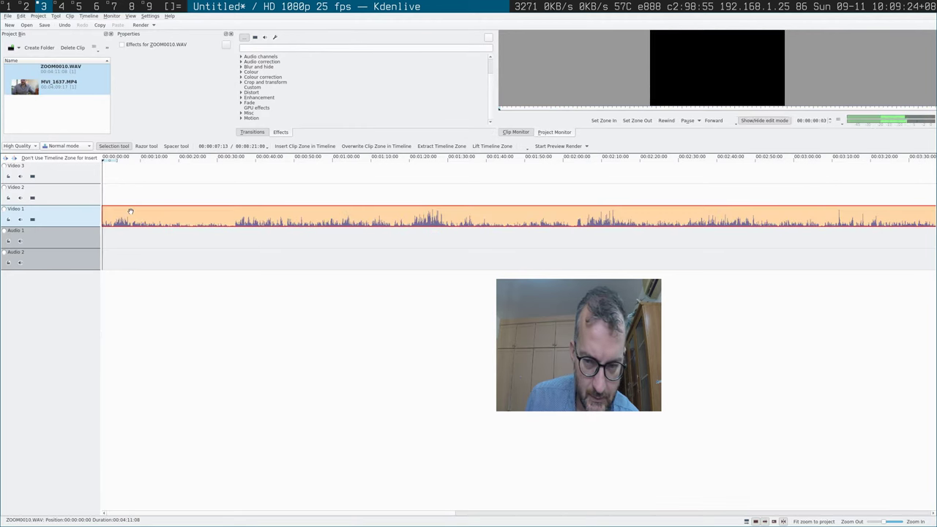
Place MVI_1637.MP4 at the start of Video 2, play it, then deselect the clip.
{"action": "left_click", "coordinate": [61, 85]}
{"action": "left_click_drag", "start_coordinate": [62, 89], "coordinate": [105, 194]}
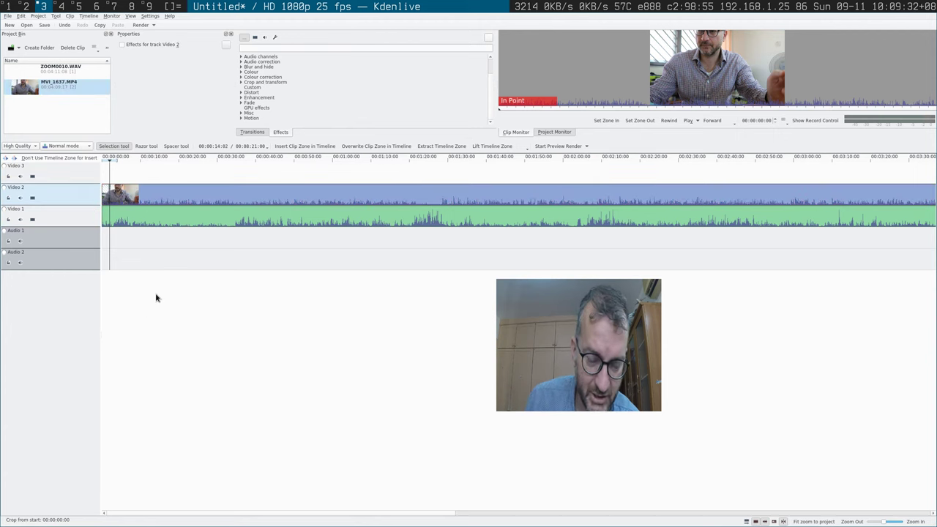
{"action": "key", "text": "space"}
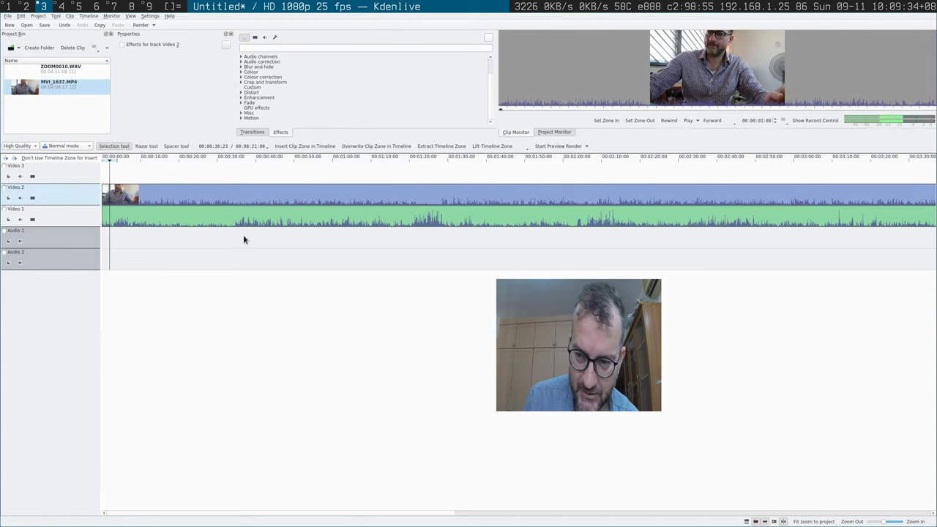
{"action": "left_click", "coordinate": [206, 206]}
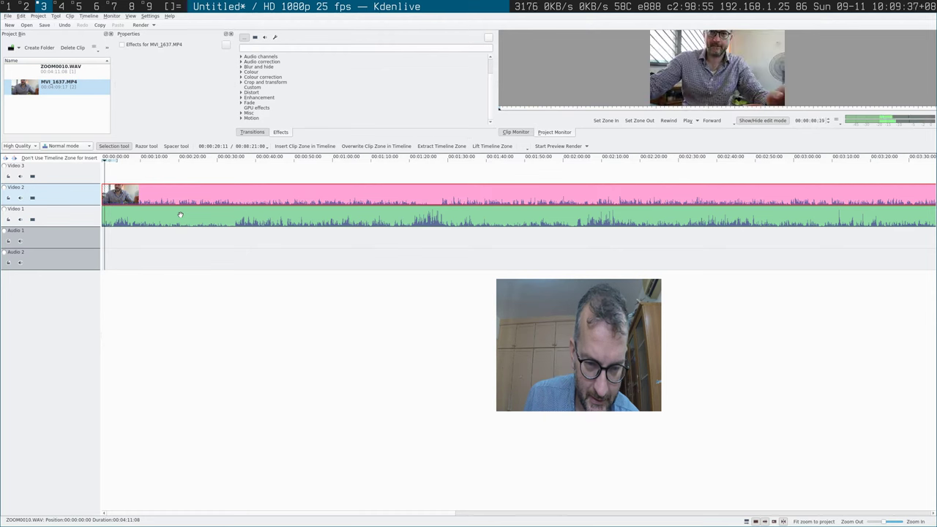
{"action": "key", "text": "Escape"}
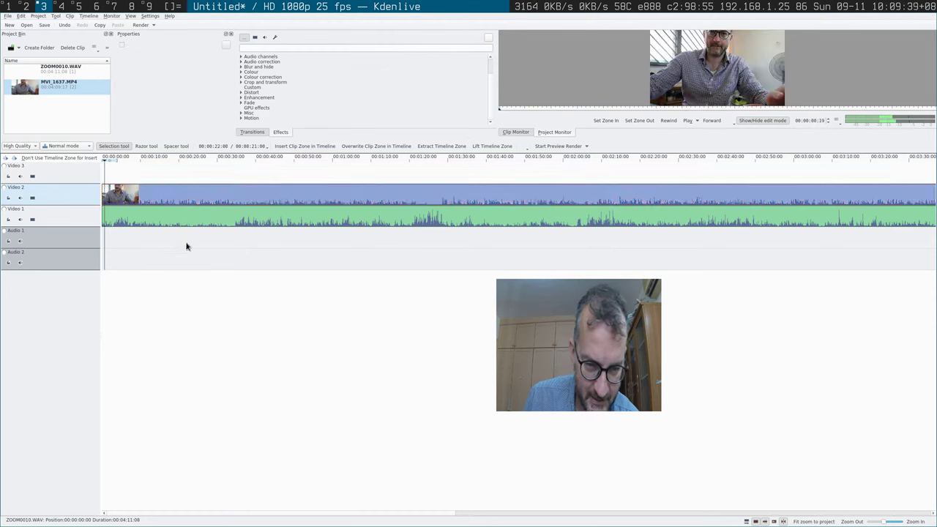
Set the MVI_1637 video clip on Video 2 as the audio reference.
{"action": "left_click", "coordinate": [151, 203]}
{"action": "right_click", "coordinate": [154, 200]}
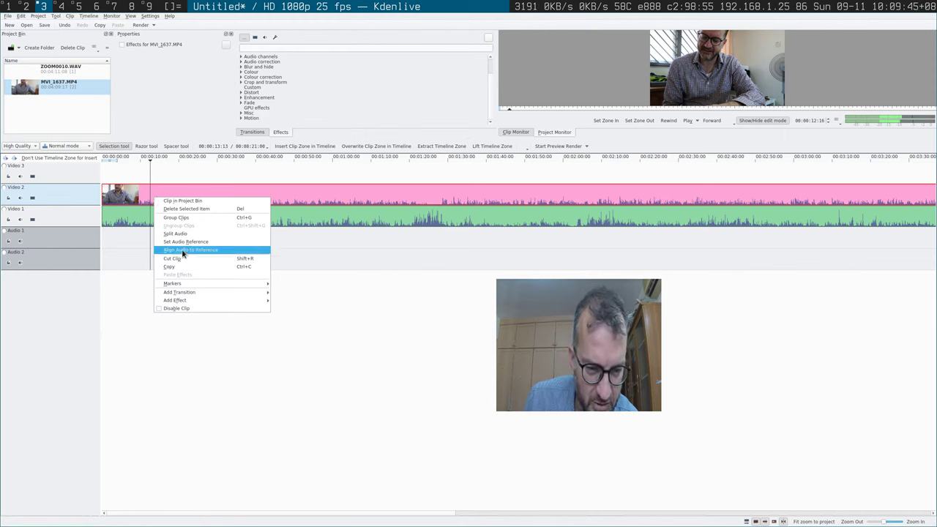
{"action": "left_click", "coordinate": [123, 243]}
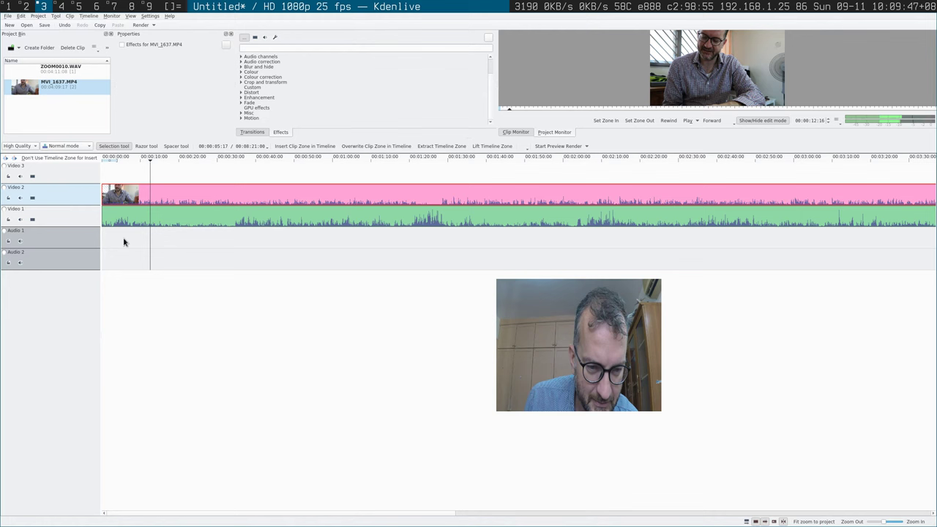
{"action": "left_click", "coordinate": [126, 221]}
{"action": "right_click", "coordinate": [126, 222]}
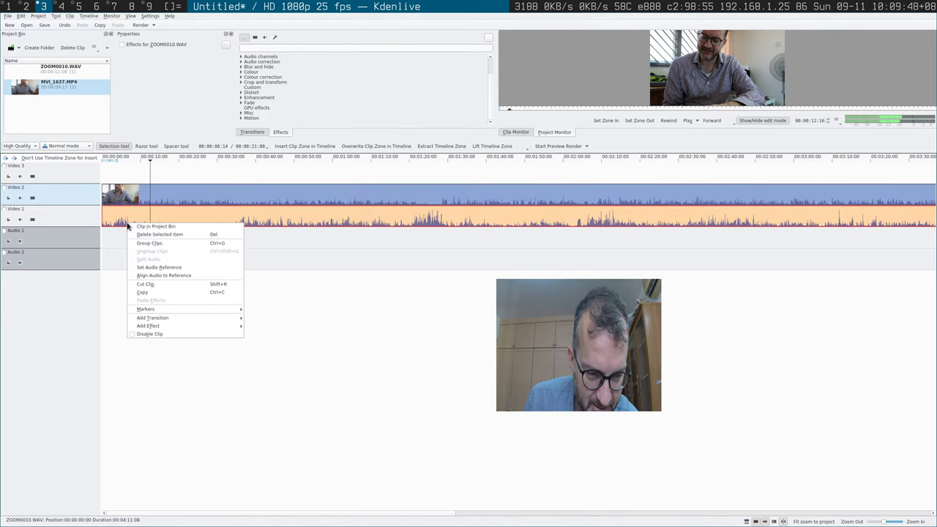
{"action": "left_click", "coordinate": [153, 197]}
{"action": "left_click", "coordinate": [153, 196]}
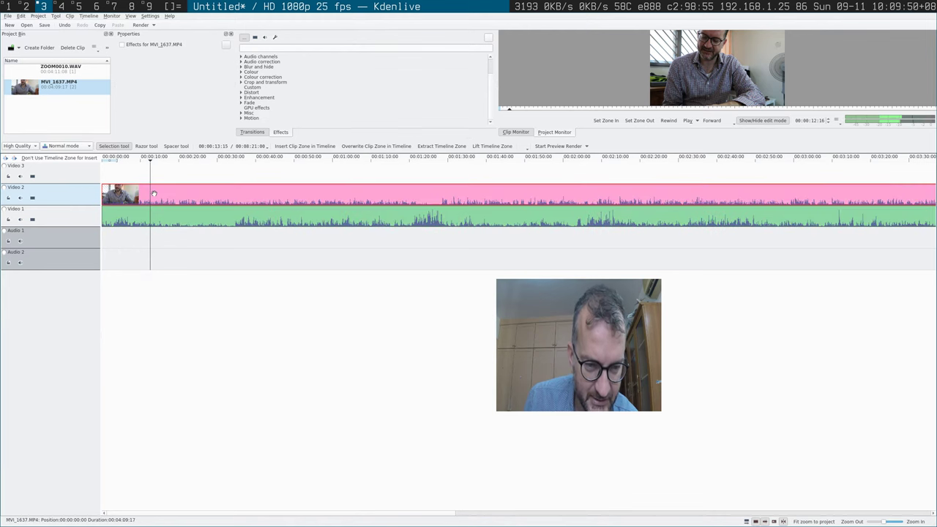
{"action": "right_click", "coordinate": [154, 196]}
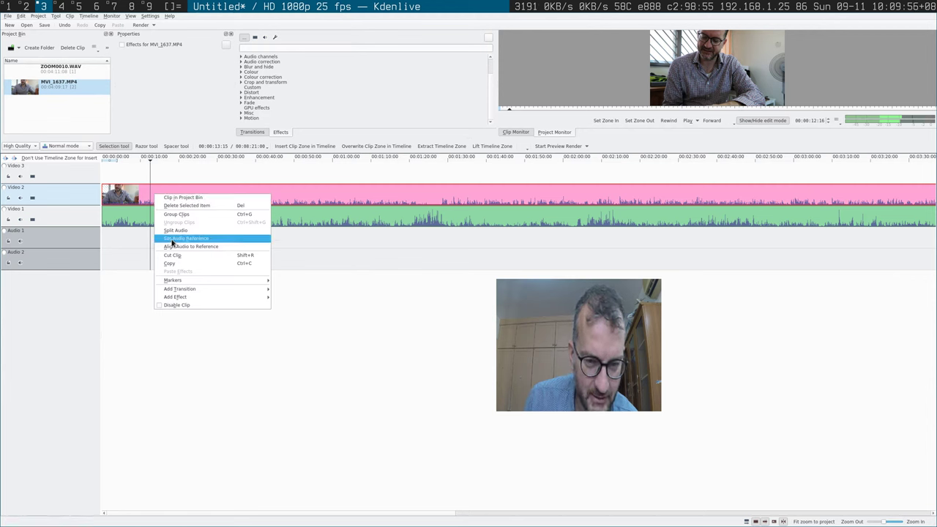
{"action": "left_click", "coordinate": [174, 238]}
Align the ZOOM0010.WAV clip on Video 1 to the audio reference.
{"action": "left_click", "coordinate": [164, 217]}
{"action": "right_click", "coordinate": [163, 217]}
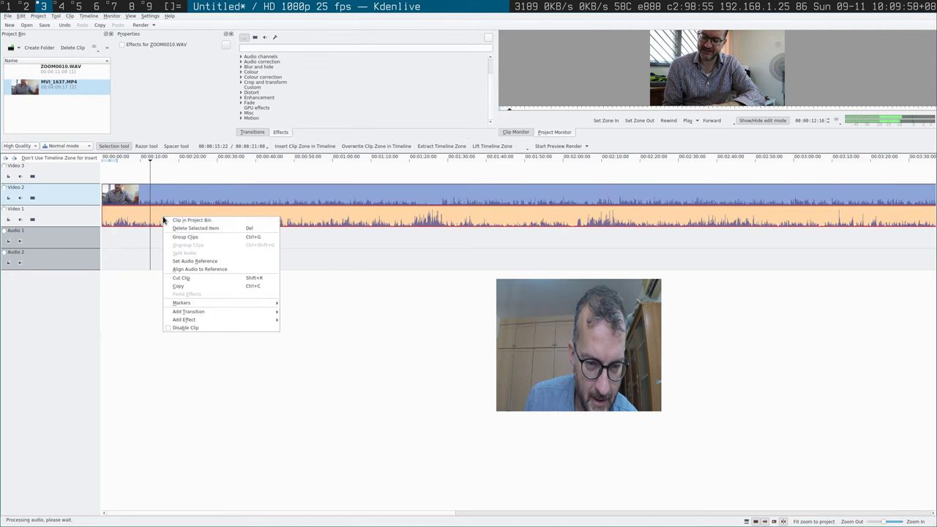
{"action": "left_click", "coordinate": [182, 268]}
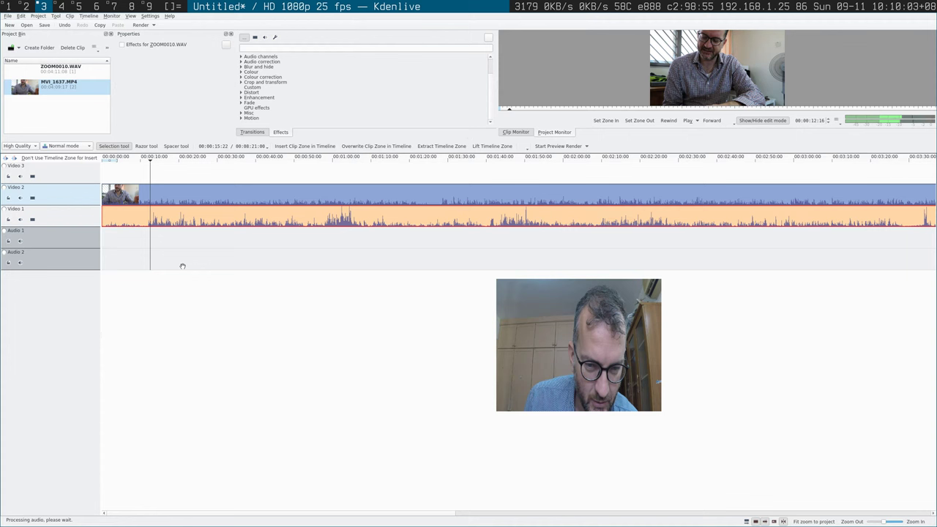
{"action": "left_click", "coordinate": [162, 201]}
{"action": "right_click", "coordinate": [162, 201]}
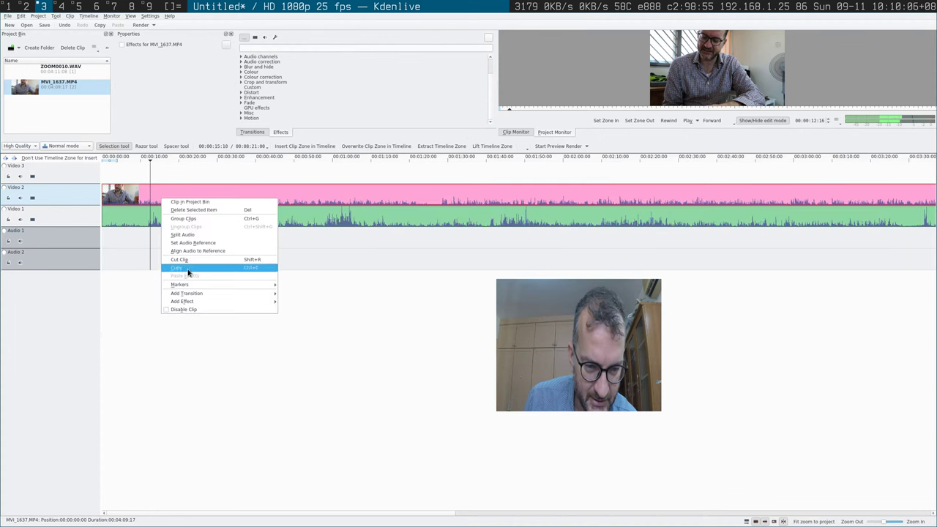
{"action": "mouse_move", "coordinate": [197, 286]}
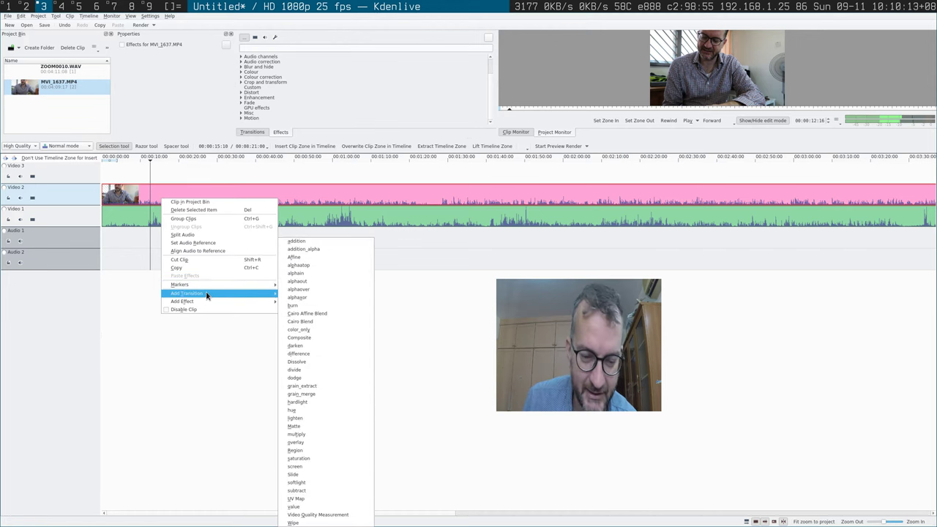
Mute the Video 2 track's audio and resume timeline playback.
{"action": "left_click", "coordinate": [149, 360]}
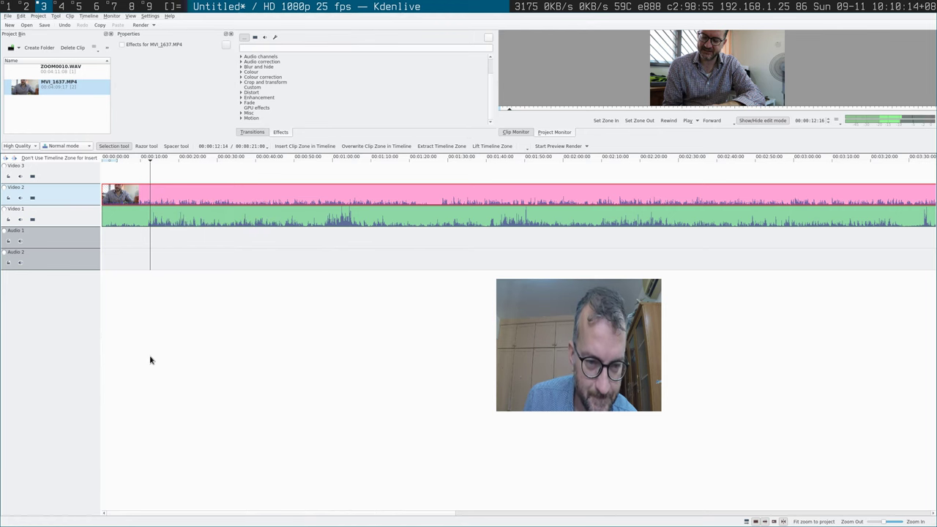
{"action": "key", "text": "space"}
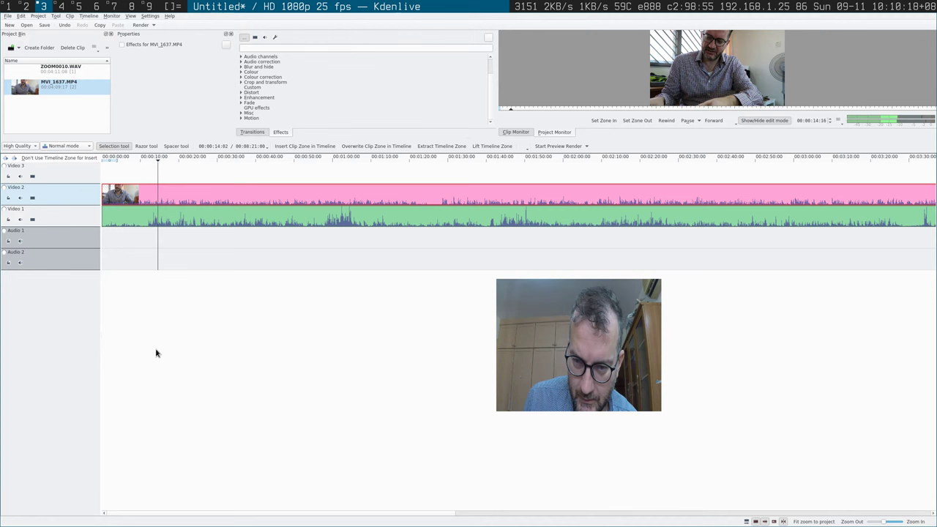
{"action": "key", "text": "space"}
{"action": "left_click", "coordinate": [20, 198]}
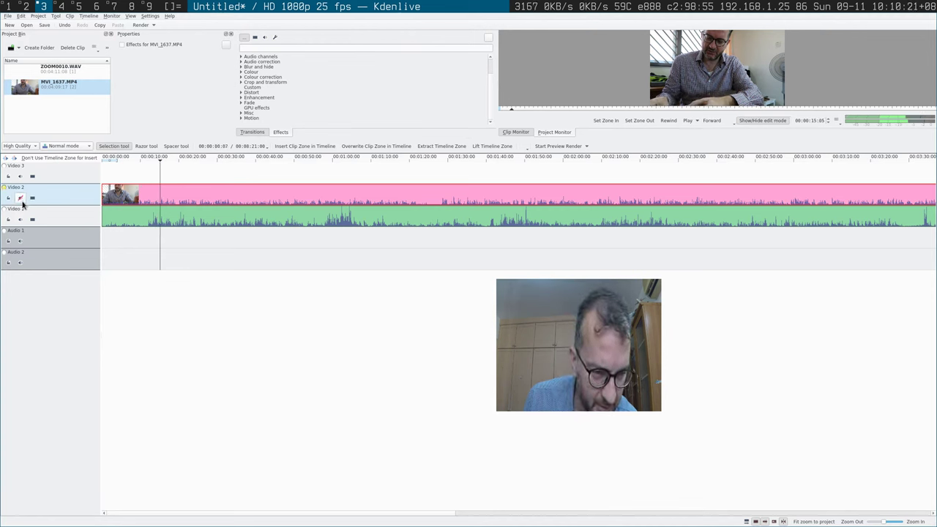
{"action": "key", "text": "space"}
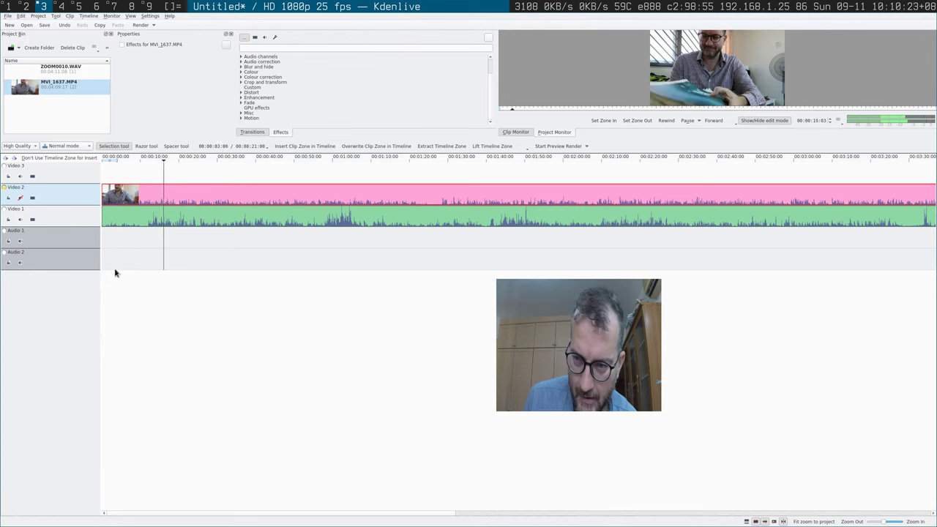
Check the Kdenlive log in the tmux terminal workspace, then return to Kdenlive.
{"action": "left_click", "coordinate": [62, 6]}
{"action": "left_click", "coordinate": [76, 6]}
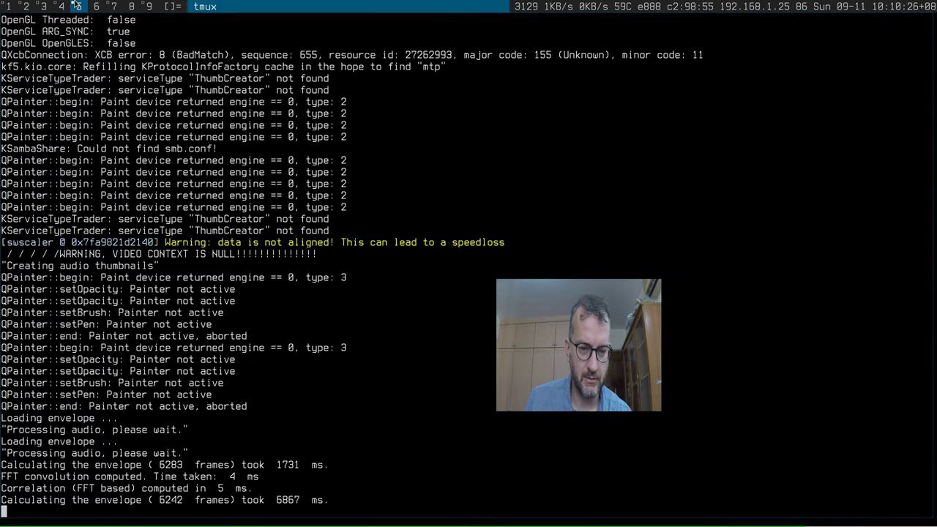
{"action": "left_click", "coordinate": [43, 6]}
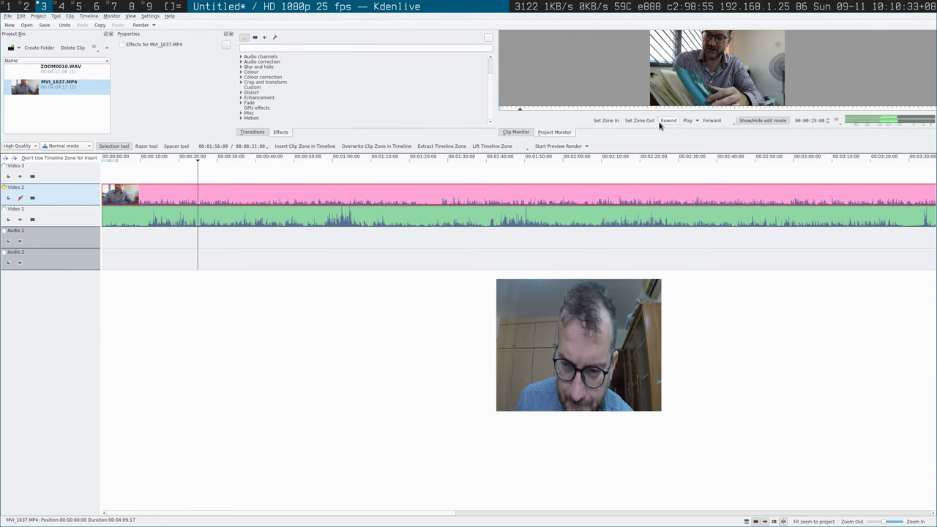
{"action": "left_click", "coordinate": [691, 84]}
{"action": "left_click", "coordinate": [691, 84]}
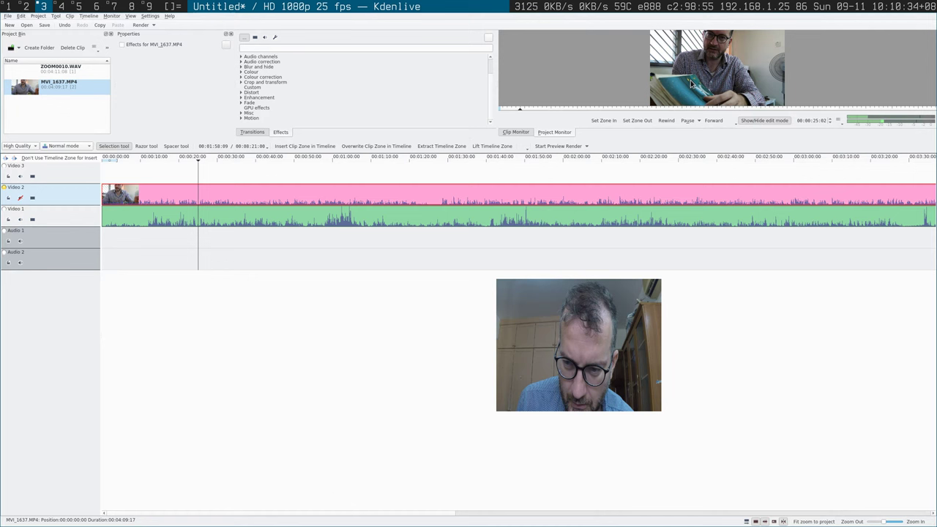
{"action": "right_click", "coordinate": [691, 84]}
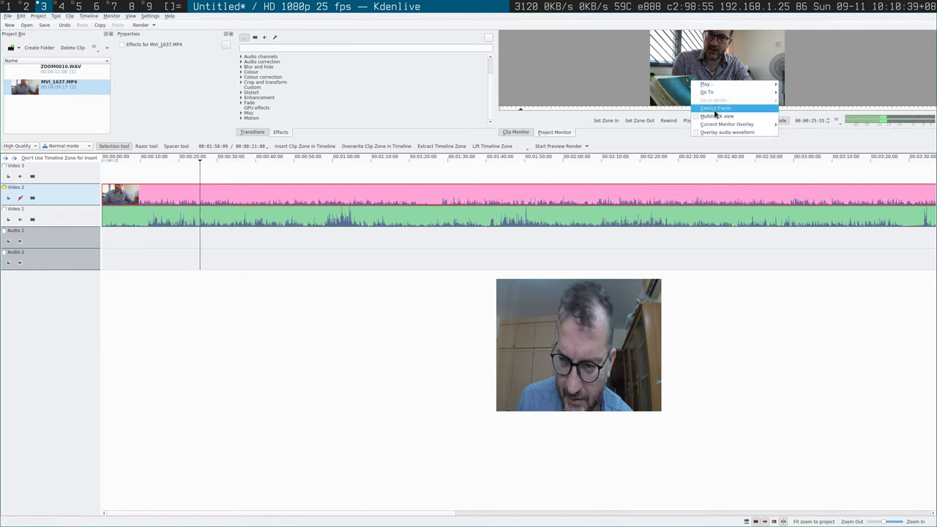
{"action": "left_click", "coordinate": [555, 67]}
{"action": "left_click", "coordinate": [130, 16]}
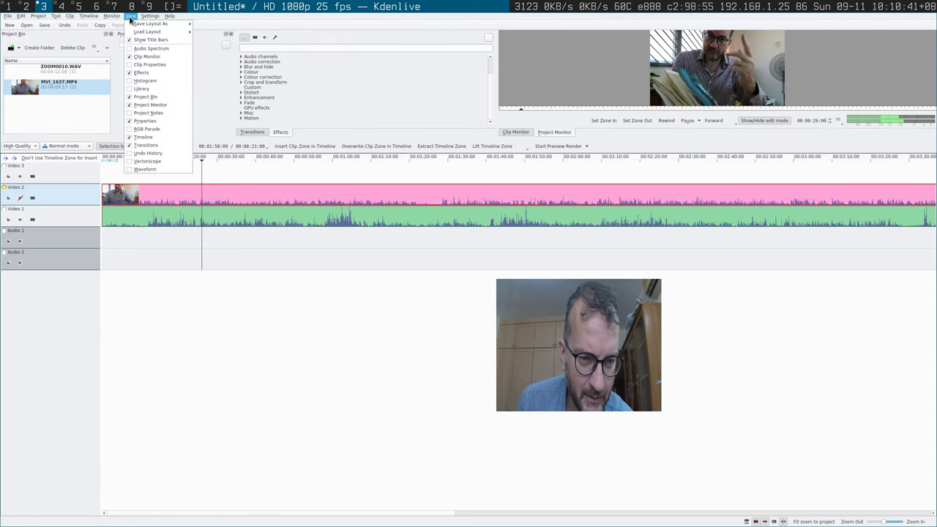
{"action": "left_click", "coordinate": [130, 18]}
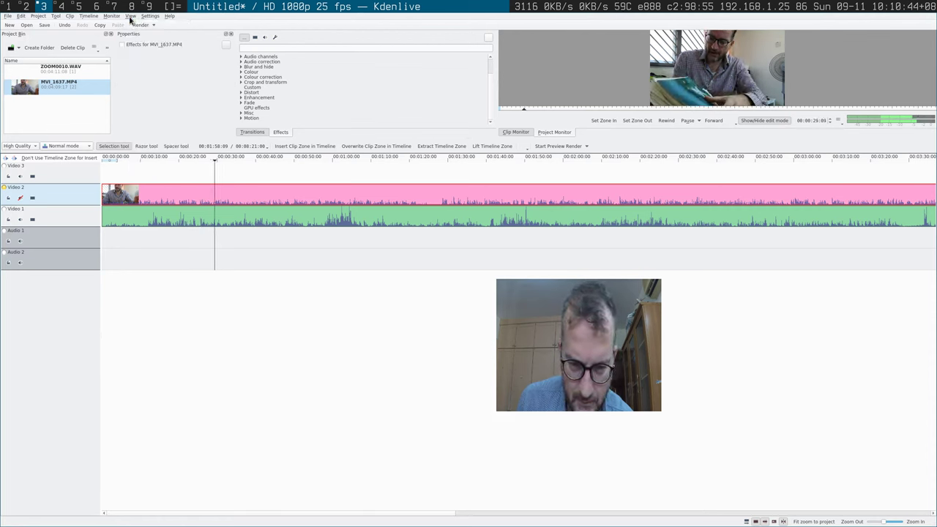
{"action": "key", "text": "space"}
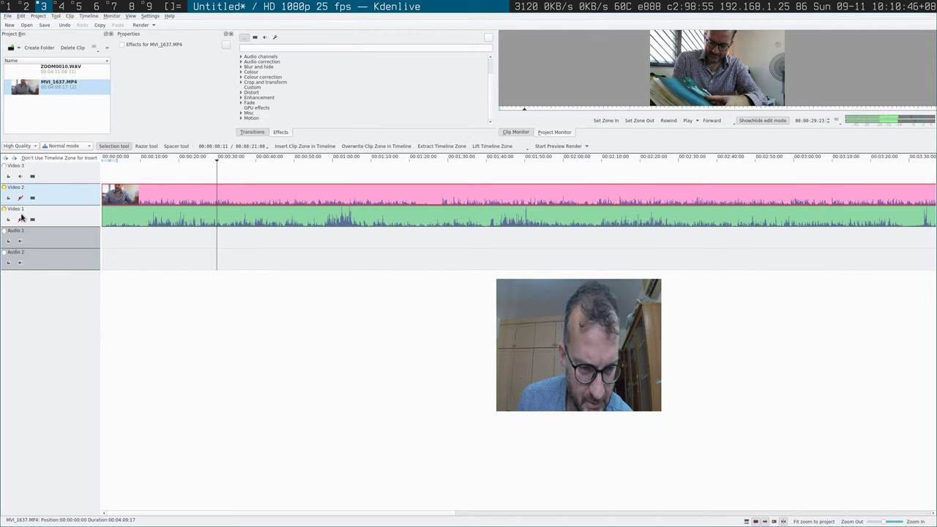
{"action": "key", "text": "space"}
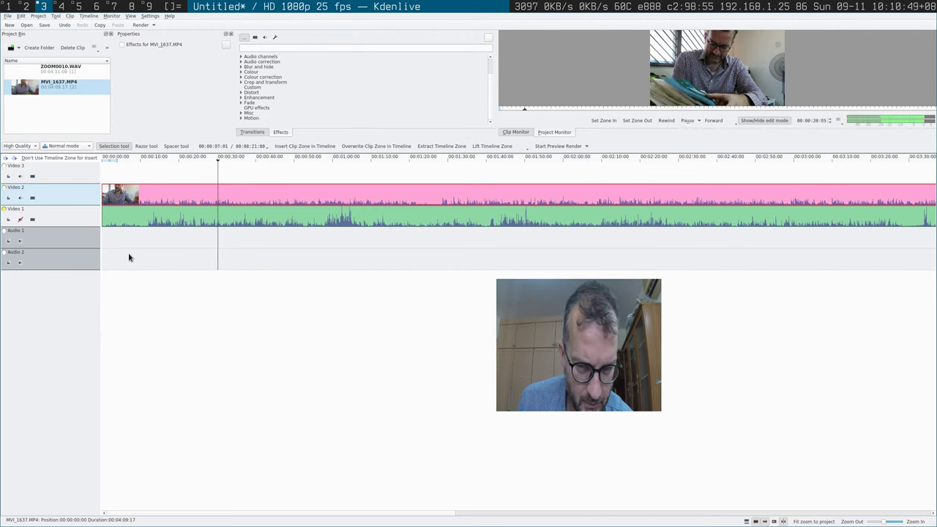
{"action": "key", "text": "space"}
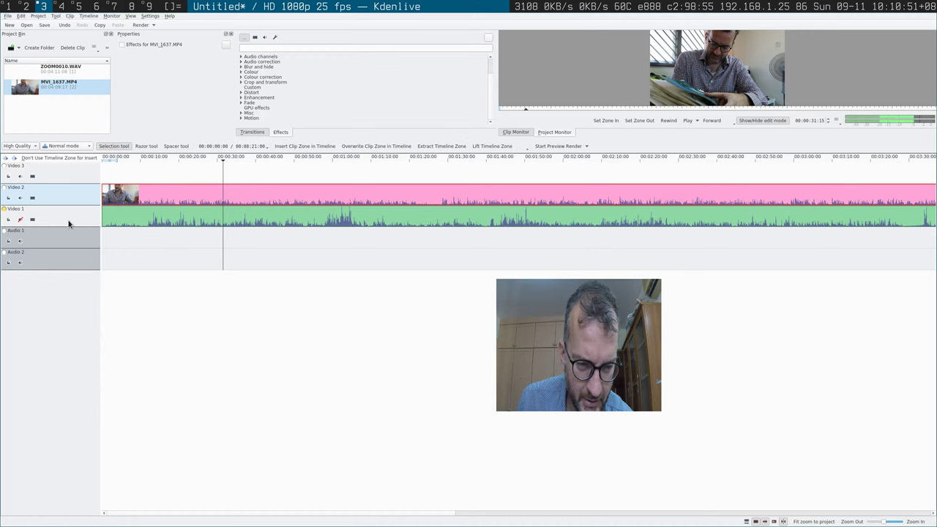
{"action": "left_click", "coordinate": [24, 202]}
{"action": "left_click", "coordinate": [22, 198]}
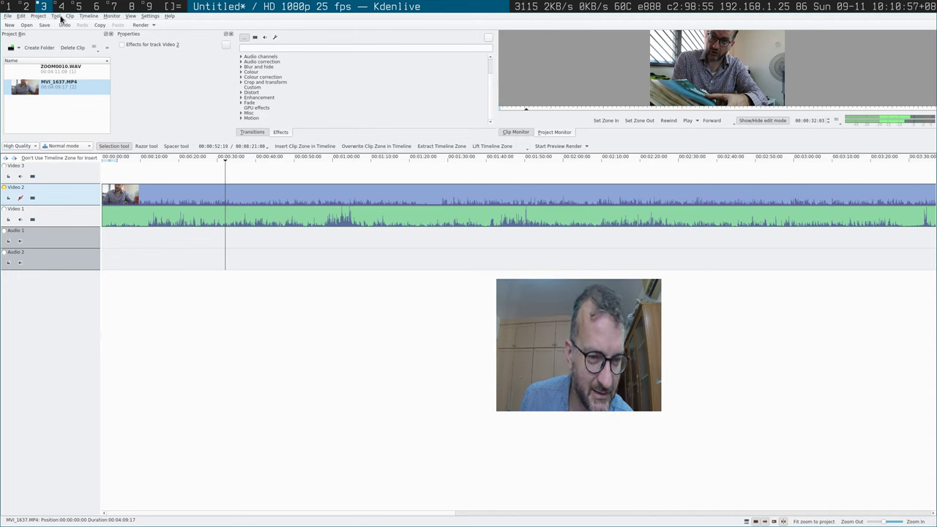
{"action": "left_click", "coordinate": [693, 62]}
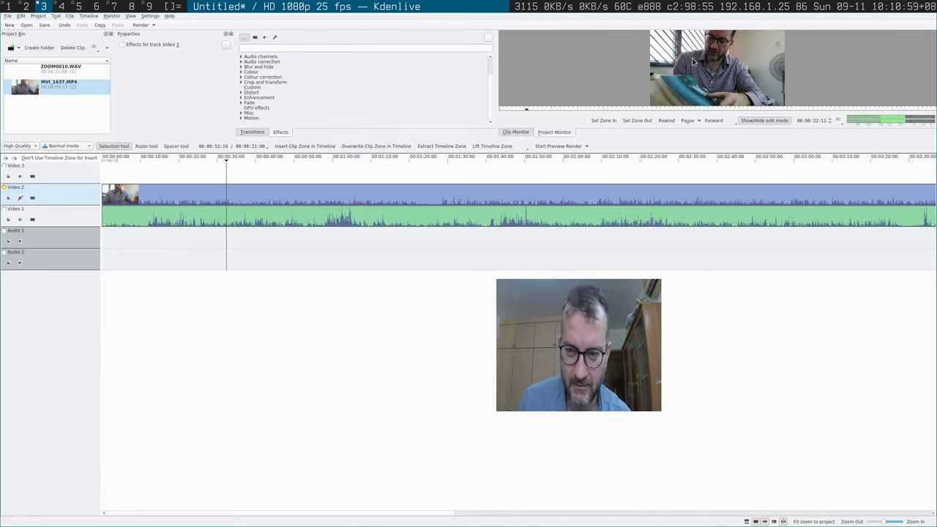
{"action": "left_click", "coordinate": [694, 62]}
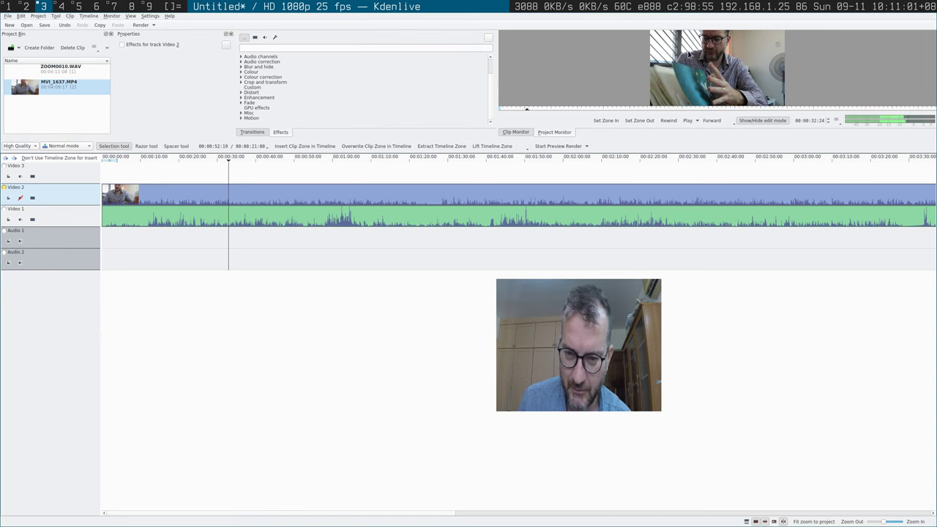
{"action": "right_click", "coordinate": [690, 55]}
{"action": "mouse_move", "coordinate": [714, 96]}
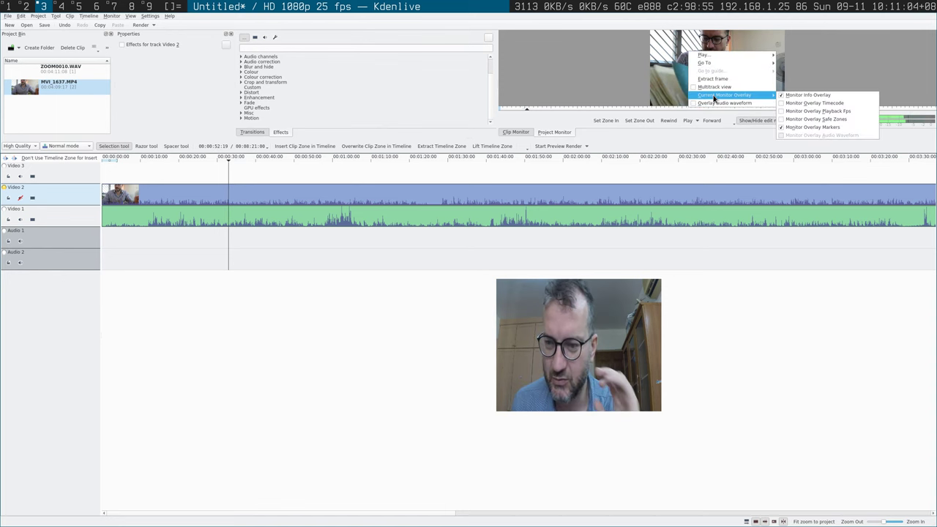
{"action": "mouse_move", "coordinate": [709, 56]}
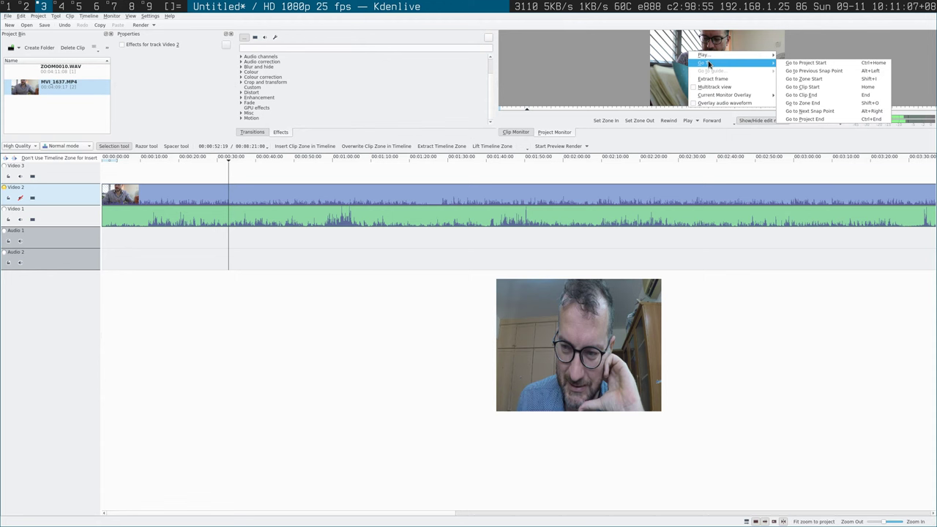
{"action": "left_click", "coordinate": [596, 66]}
{"action": "right_click", "coordinate": [707, 51]}
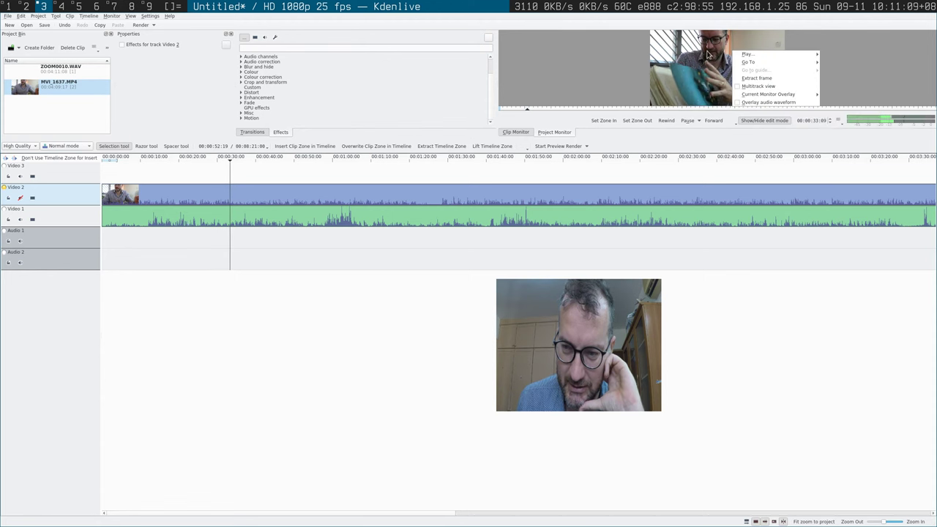
{"action": "key", "text": "Escape"}
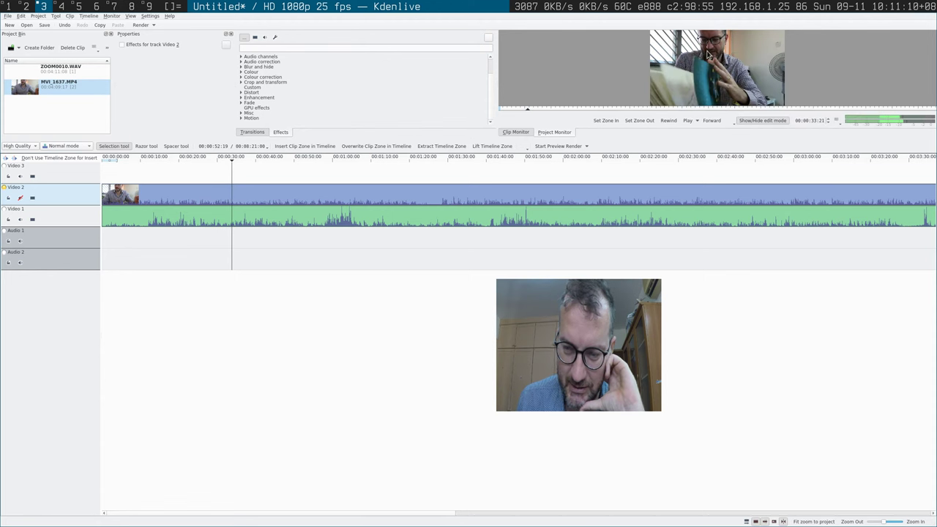
Switch Kdenlive into Full Screen Mode via Settings and exit it again.
{"action": "left_click", "coordinate": [132, 15]}
{"action": "mouse_move", "coordinate": [146, 16]}
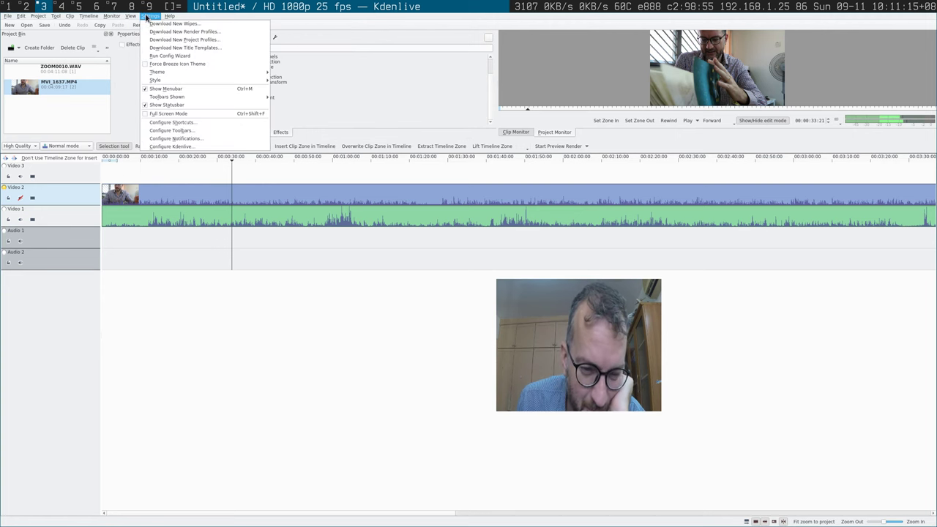
{"action": "left_click", "coordinate": [156, 114]}
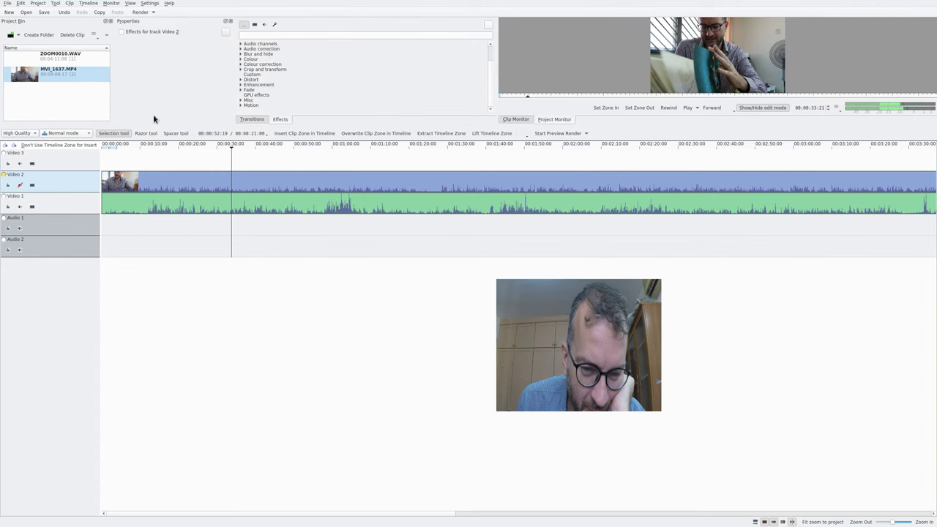
{"action": "left_click", "coordinate": [144, 4]}
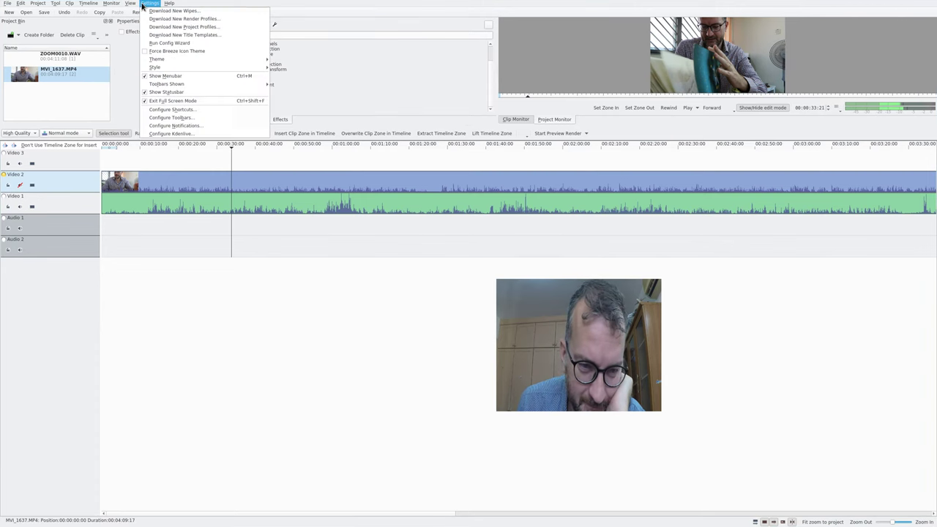
{"action": "left_click", "coordinate": [184, 102]}
Reopen the Settings menu, then open and close the project monitor's context menu.
{"action": "left_click", "coordinate": [148, 16]}
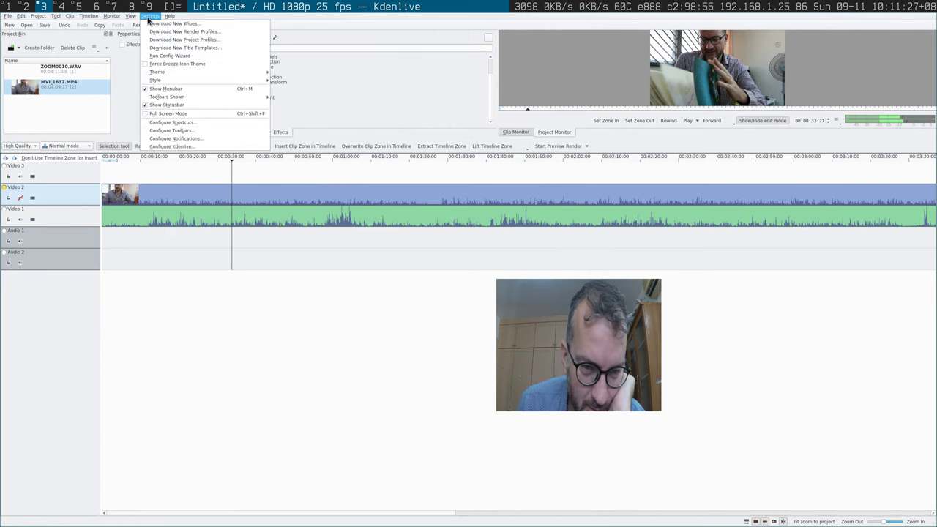
{"action": "left_click", "coordinate": [547, 57]}
{"action": "right_click", "coordinate": [546, 58]}
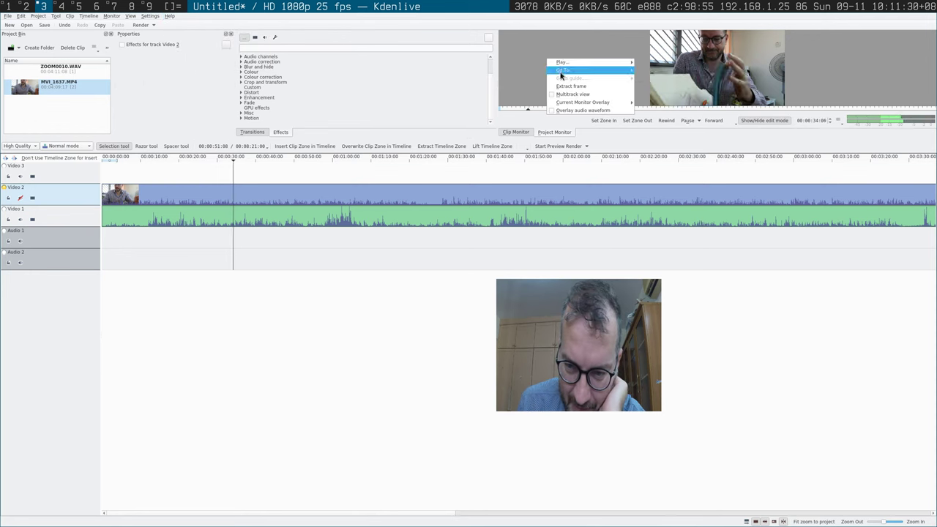
{"action": "left_click", "coordinate": [525, 100]}
Widen the monitor by narrowing the Effects panel, then play the project preview.
{"action": "left_click_drag", "start_coordinate": [495, 97], "coordinate": [332, 98]}
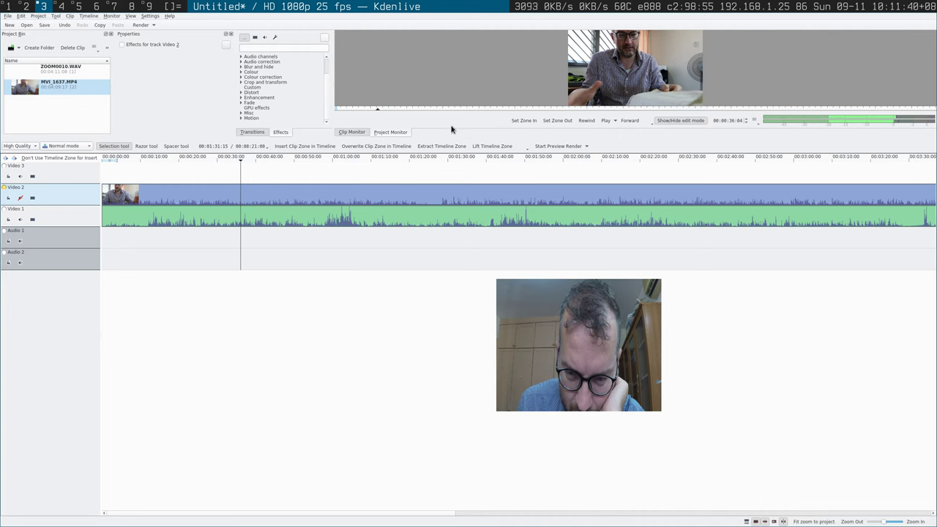
{"action": "right_click", "coordinate": [657, 35]}
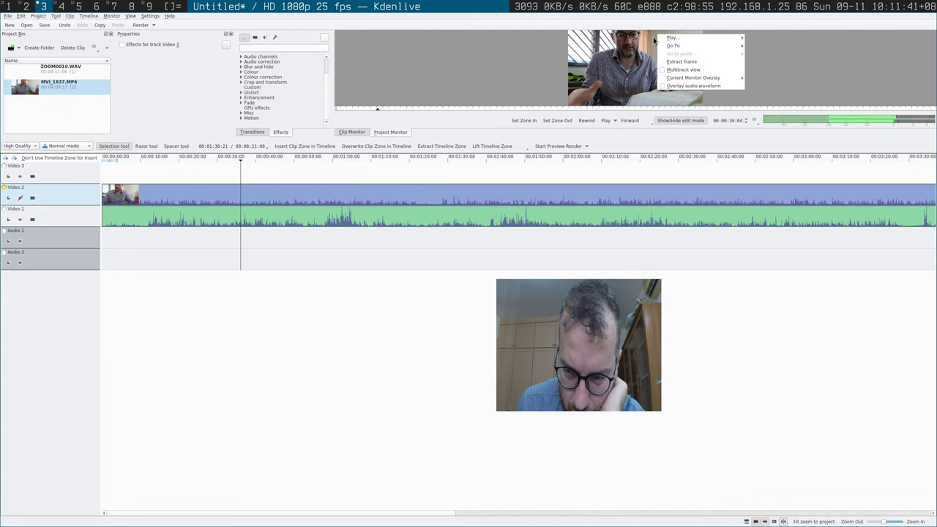
{"action": "left_click", "coordinate": [850, 59]}
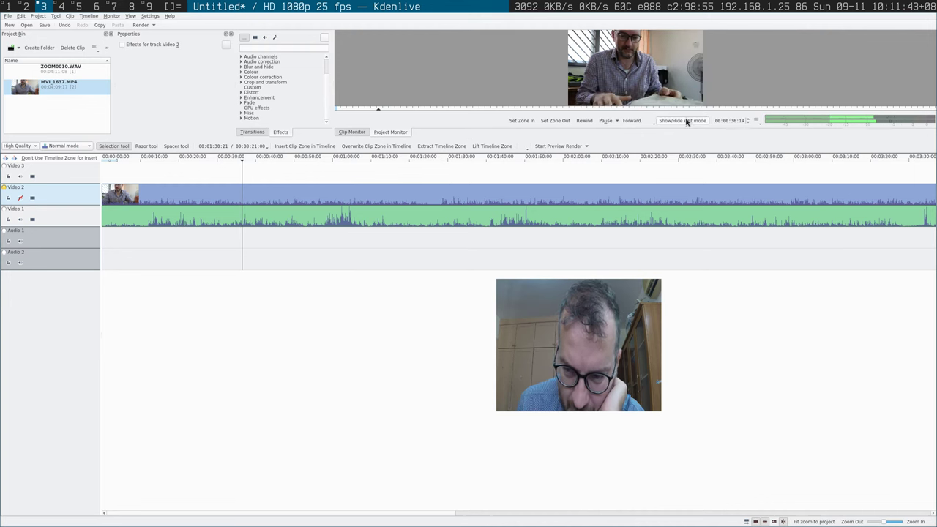
Toggle the monitor's audio waveform overlay on and off, pause near 48 s, pick GPU effects.
{"action": "right_click", "coordinate": [780, 34]}
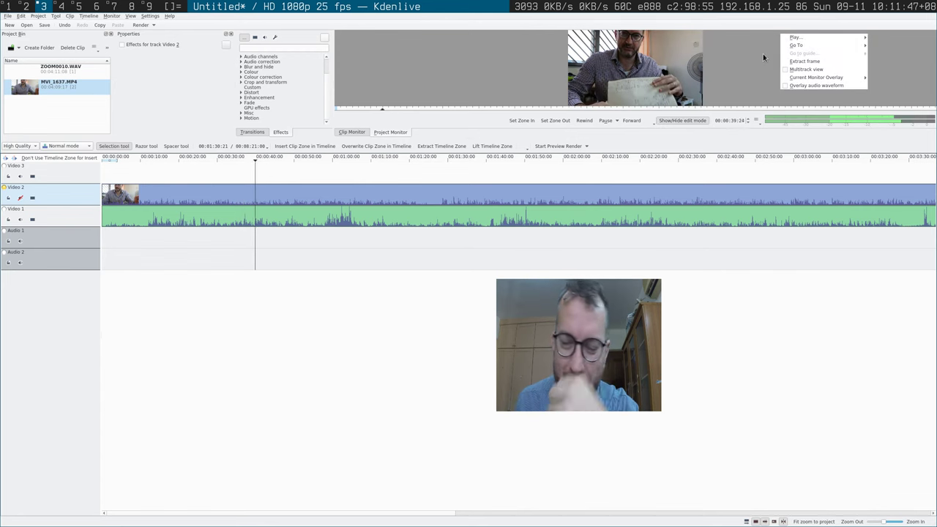
{"action": "mouse_move", "coordinate": [796, 78]}
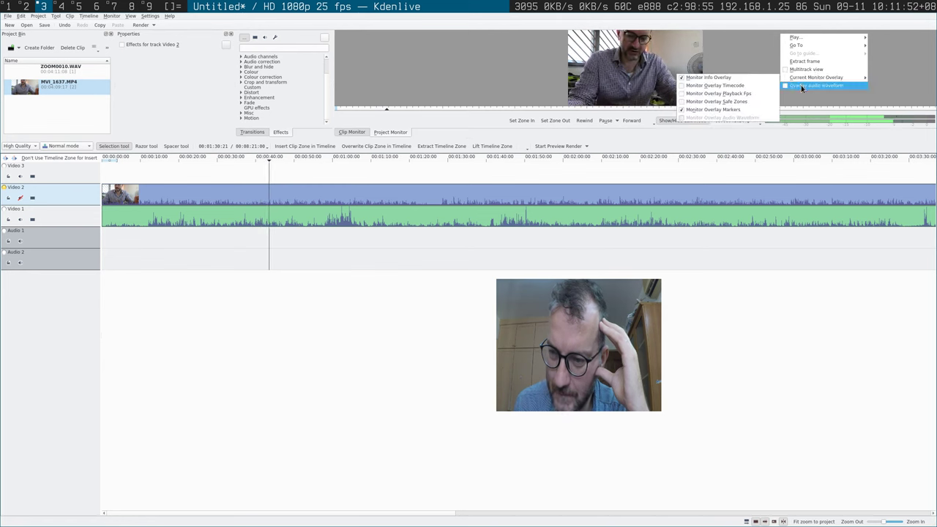
{"action": "left_click", "coordinate": [801, 85]}
{"action": "right_click", "coordinate": [786, 75]}
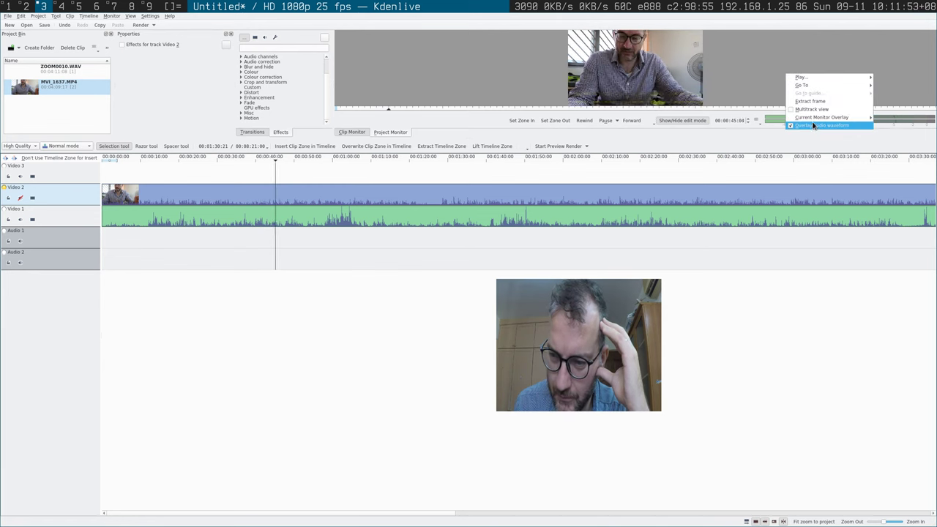
{"action": "left_click", "coordinate": [812, 126]}
{"action": "right_click", "coordinate": [781, 71]}
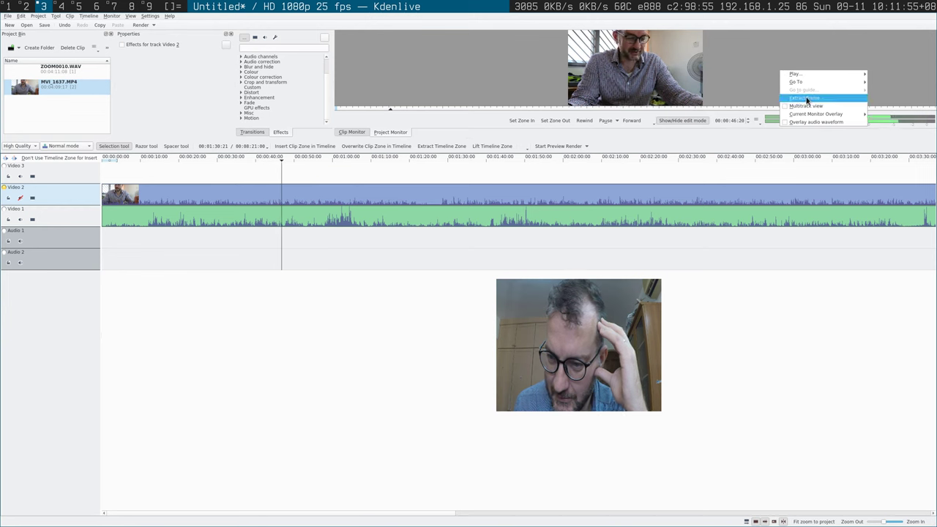
{"action": "mouse_move", "coordinate": [800, 76]}
{"action": "left_click", "coordinate": [743, 37]}
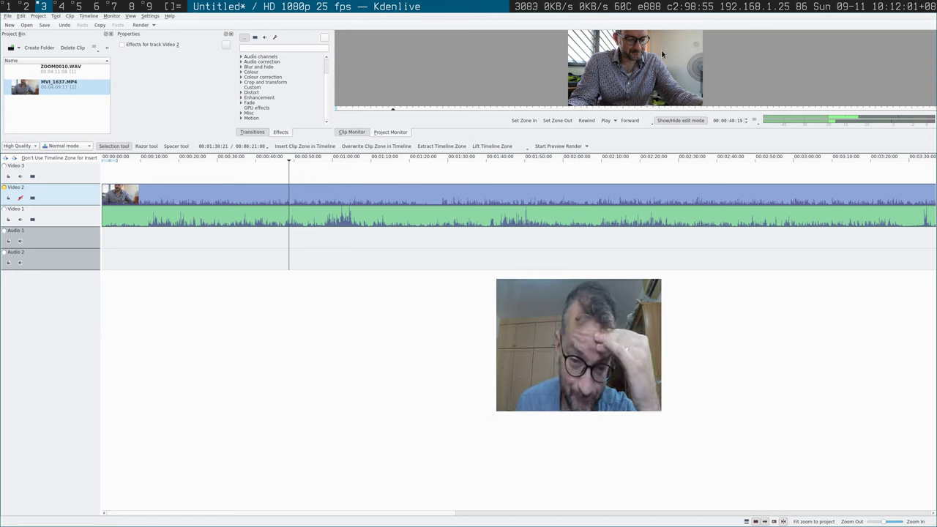
{"action": "left_click", "coordinate": [261, 107]}
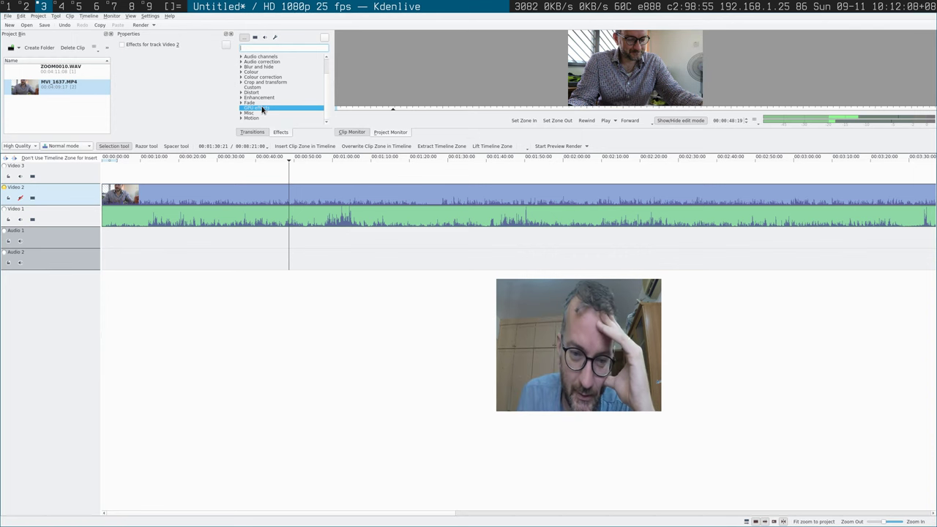
Open and cancel Project Settings, then move the playhead to about 21 seconds.
{"action": "left_click", "coordinate": [8, 25]}
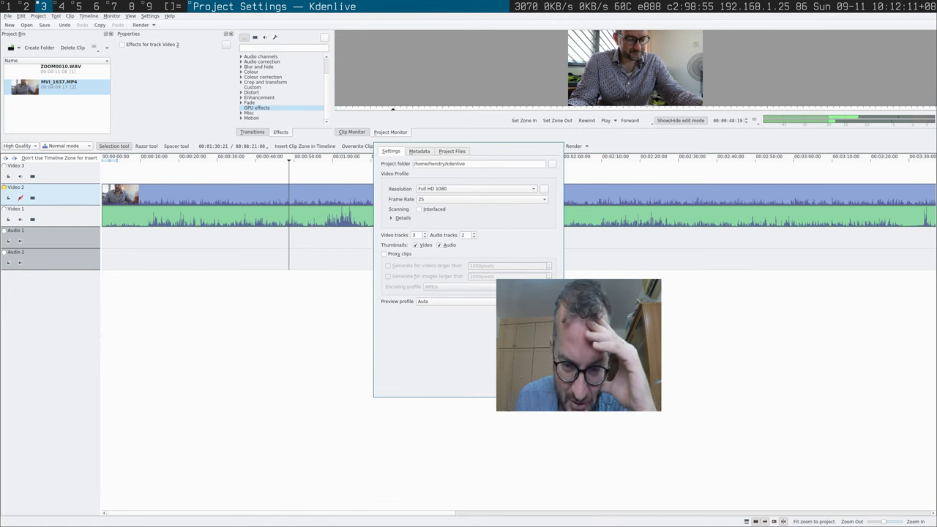
{"action": "key", "text": "Return"}
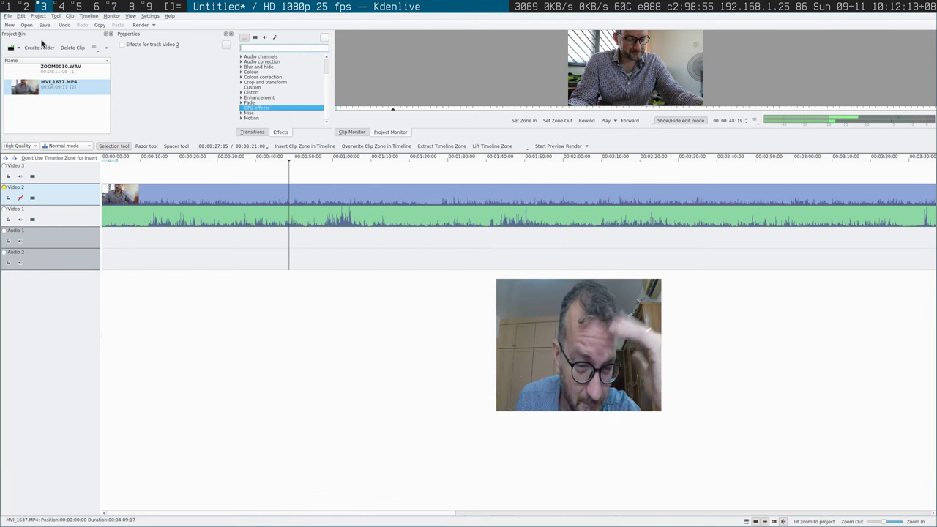
{"action": "left_click", "coordinate": [185, 316]}
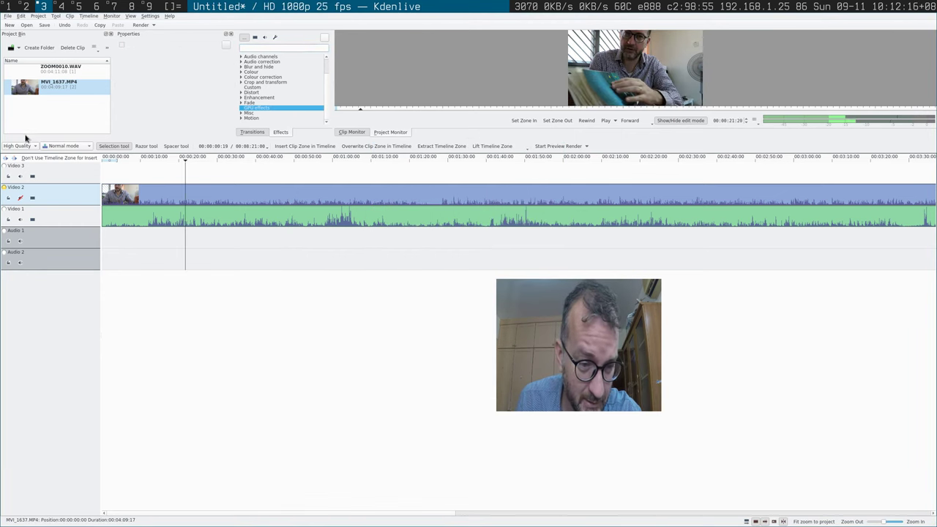
Open the Project menu and browse the neighbouring menu-bar menus.
{"action": "left_click", "coordinate": [7, 16]}
{"action": "mouse_move", "coordinate": [43, 16]}
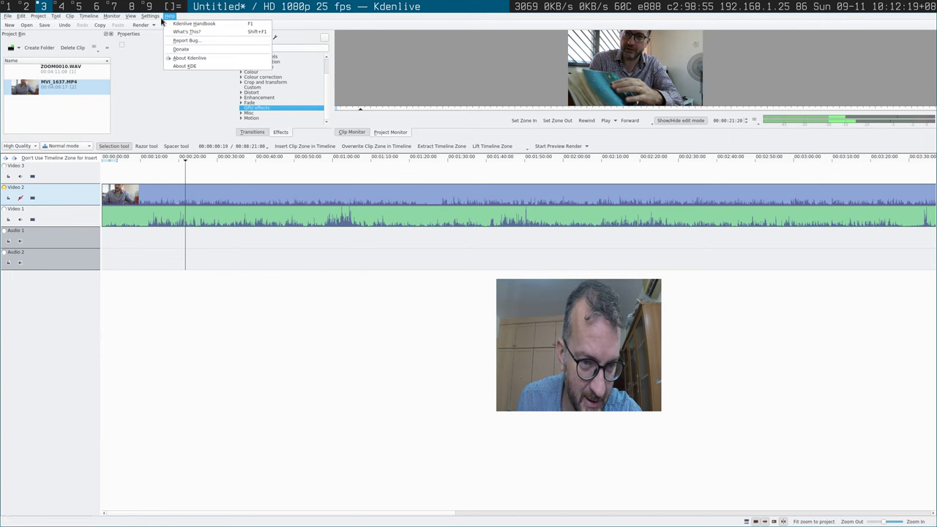
{"action": "mouse_move", "coordinate": [141, 21]}
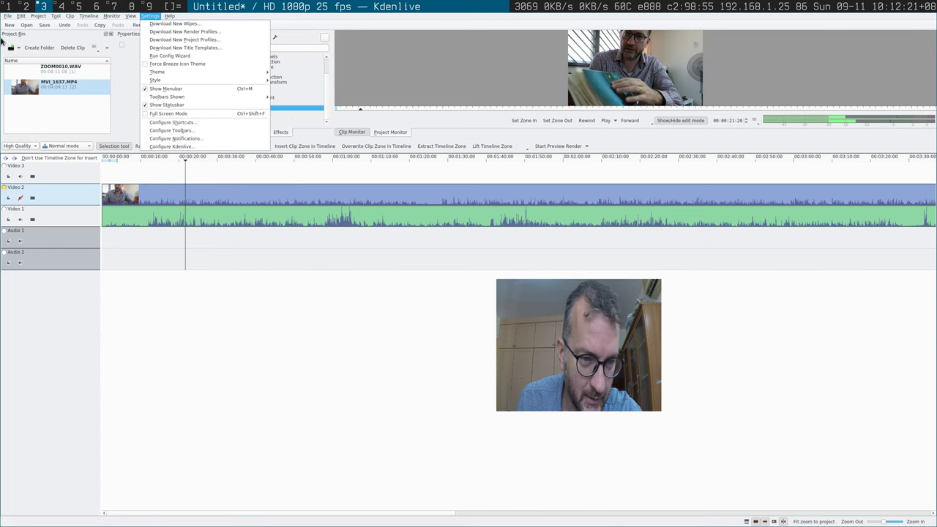
{"action": "mouse_move", "coordinate": [5, 13]}
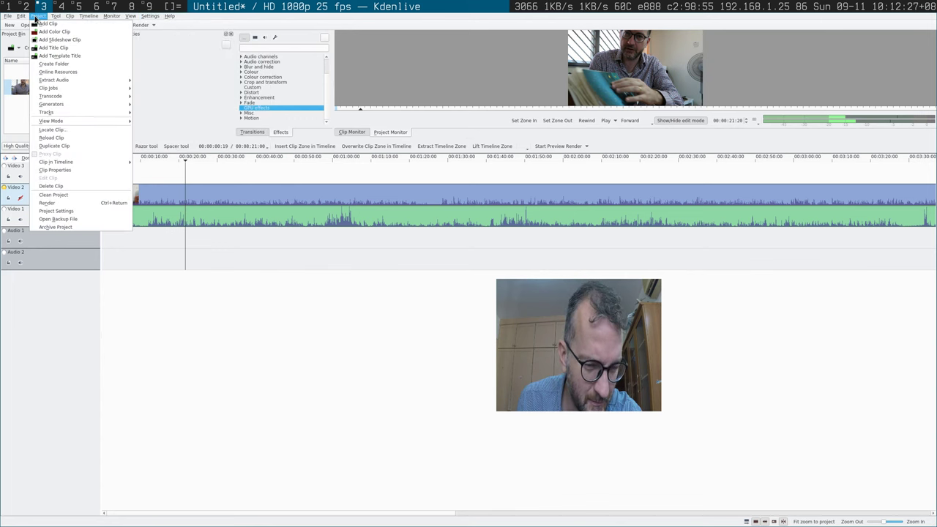
Open the project's render settings, choose the MP4 preset, and check the untitled.mp4 output path.
{"action": "left_click", "coordinate": [51, 203]}
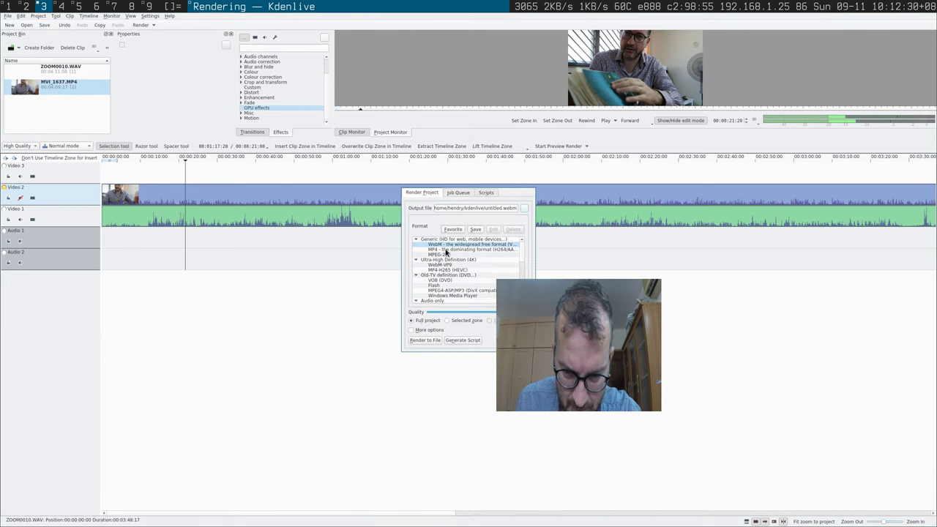
{"action": "left_click", "coordinate": [446, 250]}
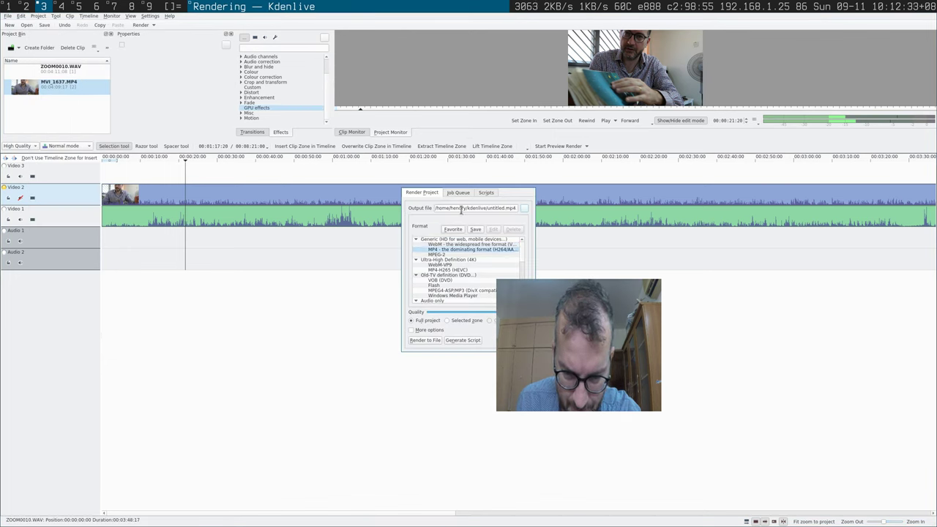
{"action": "triple_click", "coordinate": [463, 208]}
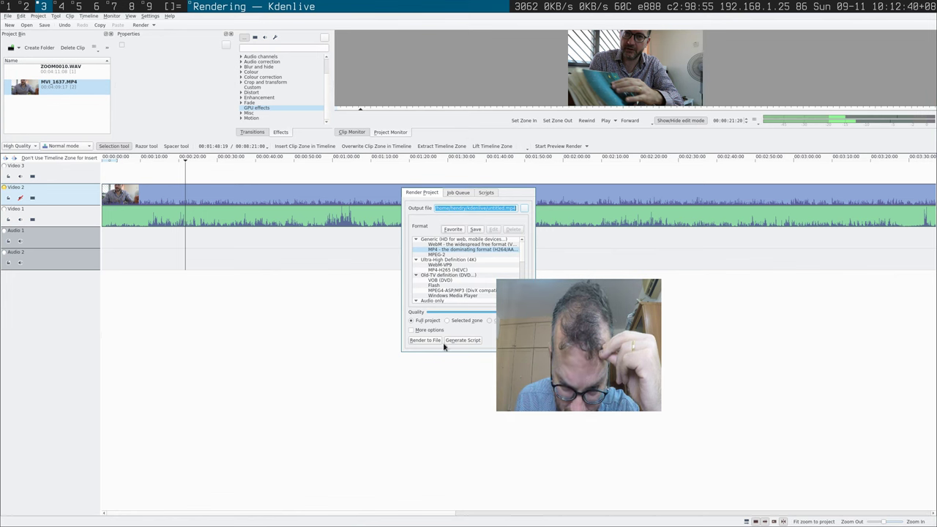
Queue the full-project render to untitled.mp4 and confirm it waits in the Job Queue.
{"action": "left_click", "coordinate": [459, 192]}
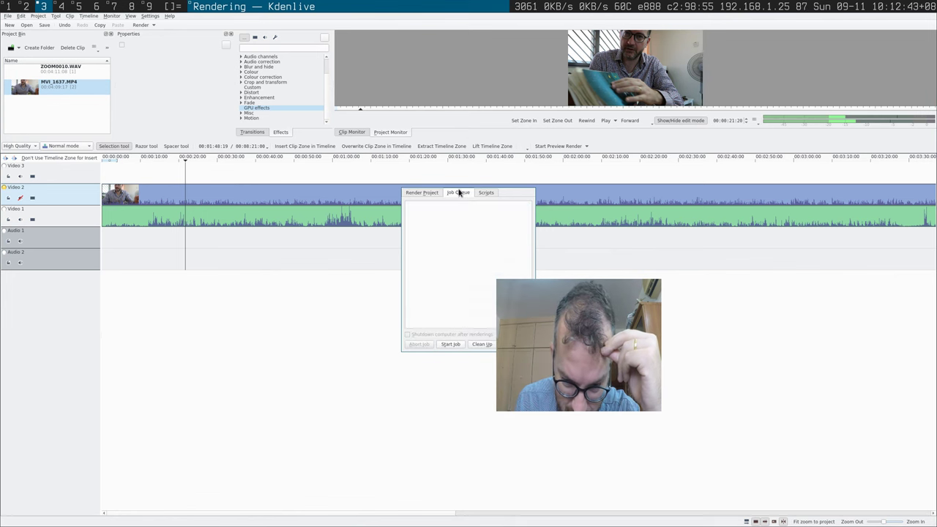
{"action": "left_click", "coordinate": [485, 192]}
{"action": "left_click", "coordinate": [423, 192]}
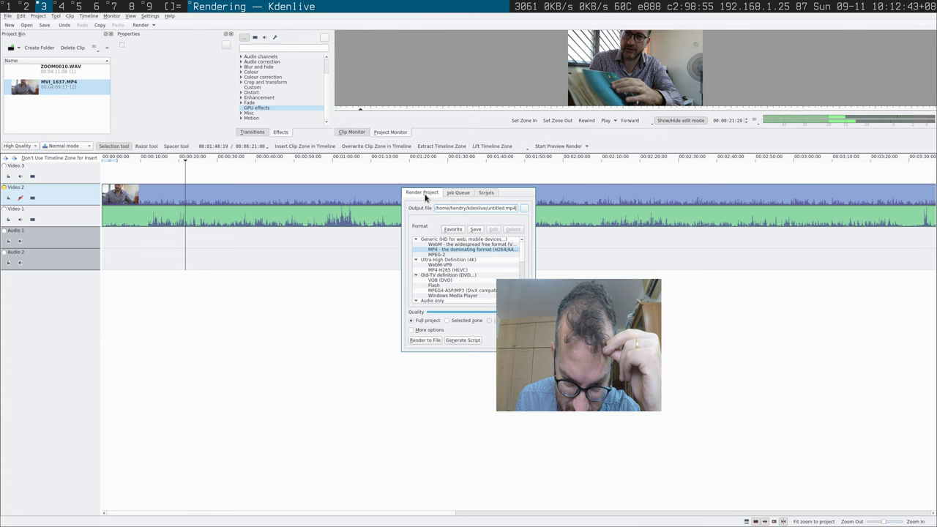
{"action": "left_click", "coordinate": [426, 342]}
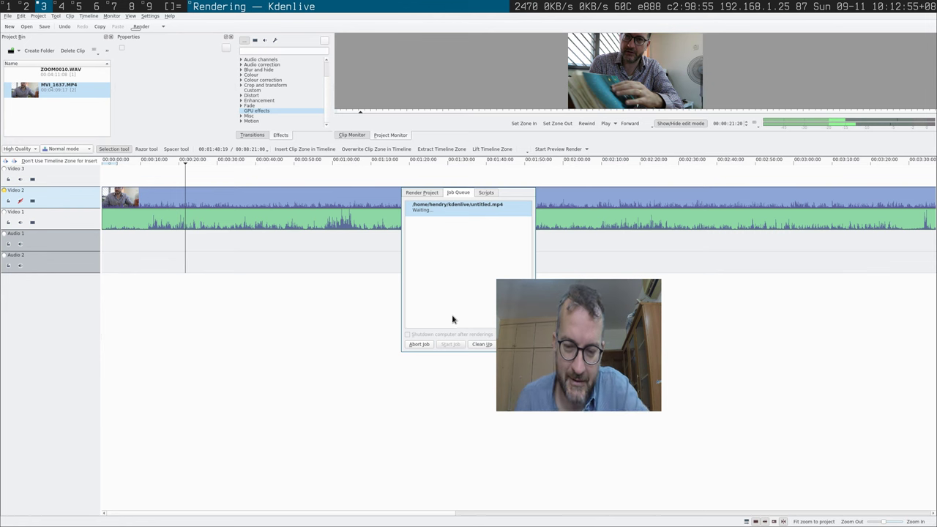
{"action": "left_click", "coordinate": [423, 193]}
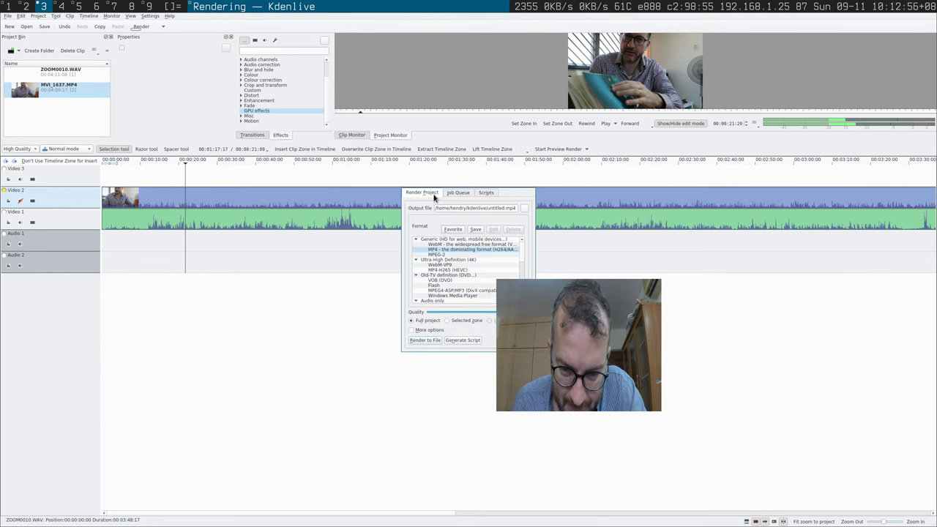
{"action": "left_click", "coordinate": [450, 194]}
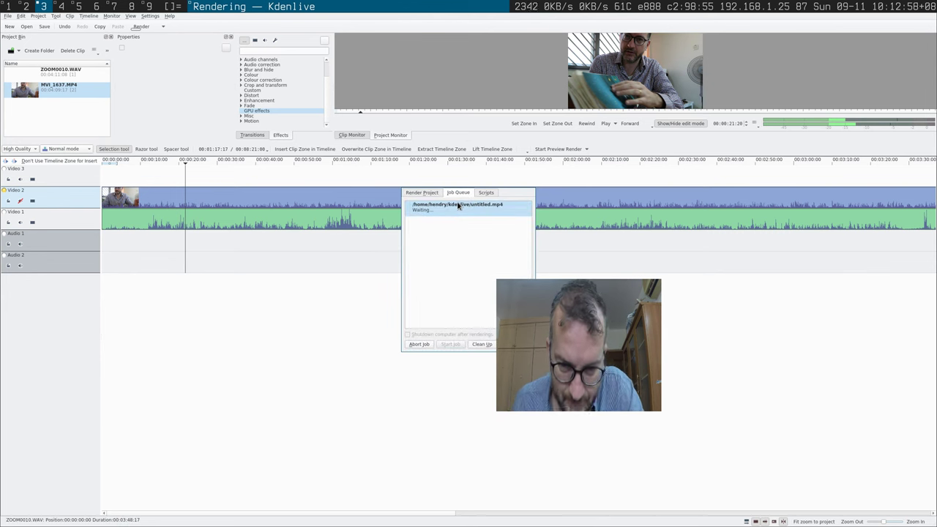
Run htop on workspace 4 to check the melt CPU load, then return to Kdenlive on workspace 3.
{"action": "key", "text": "super+4"}
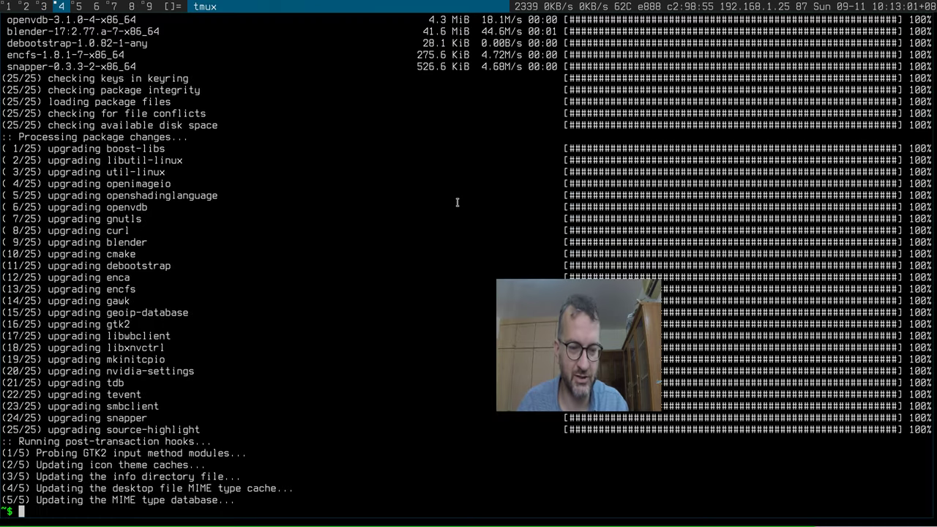
{"action": "type", "text": "htop"}
{"action": "key", "text": "Return"}
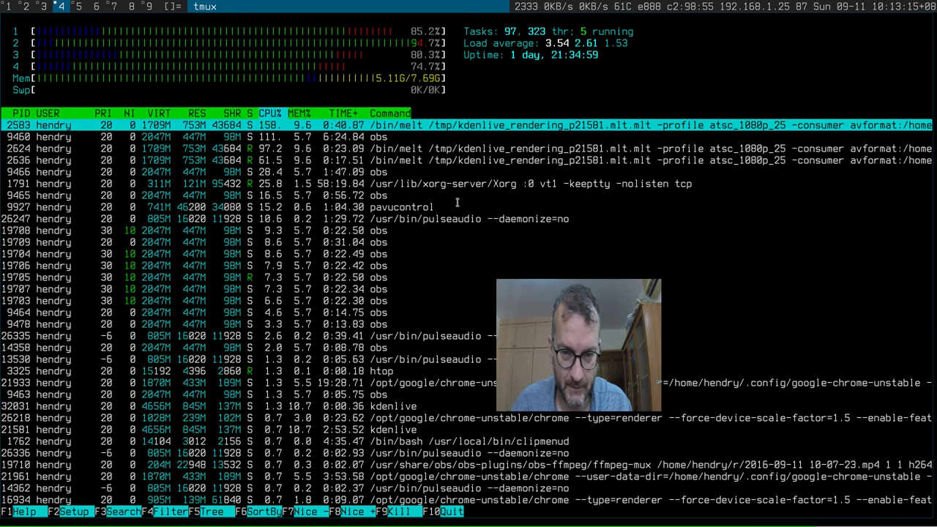
{"action": "key", "text": "super+2"}
{"action": "key", "text": "super+3"}
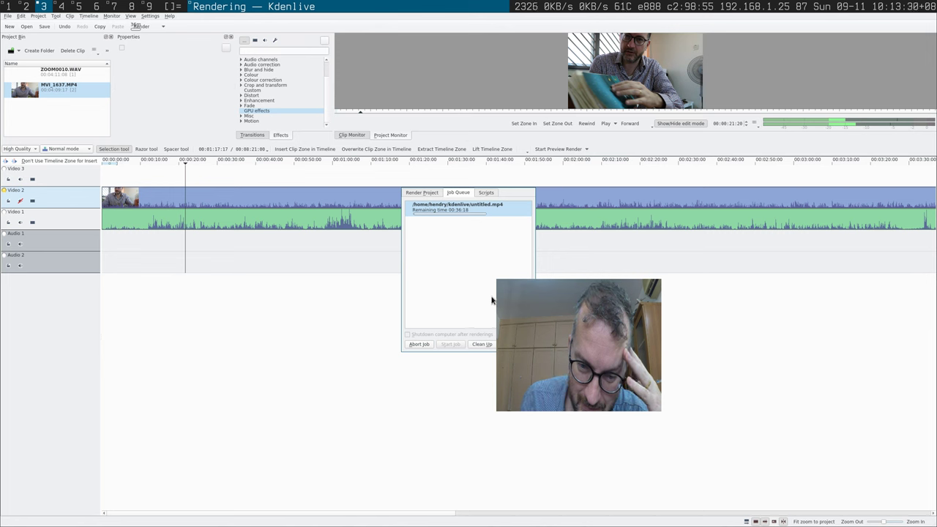
Abort the untitled.mp4 render, close the Render dialog, and browse the menu bar toward File.
{"action": "left_click", "coordinate": [423, 344]}
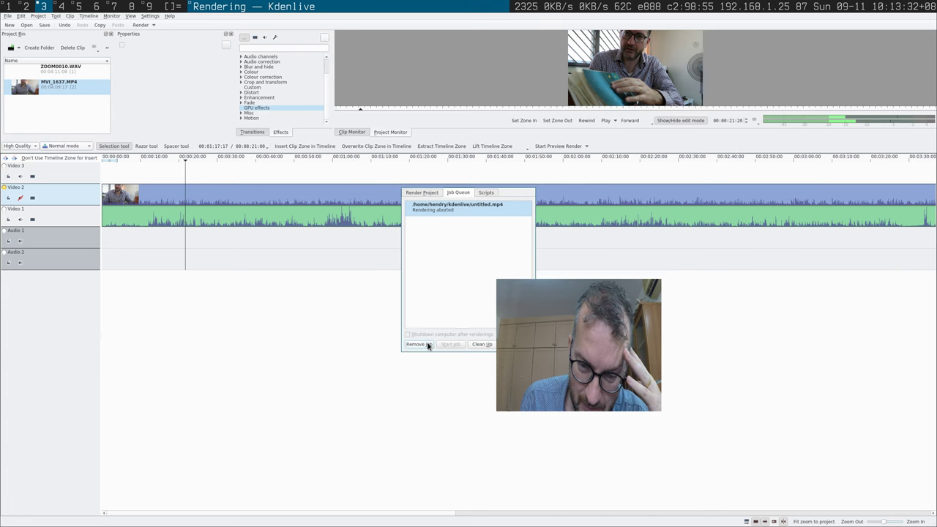
{"action": "key", "text": "Escape"}
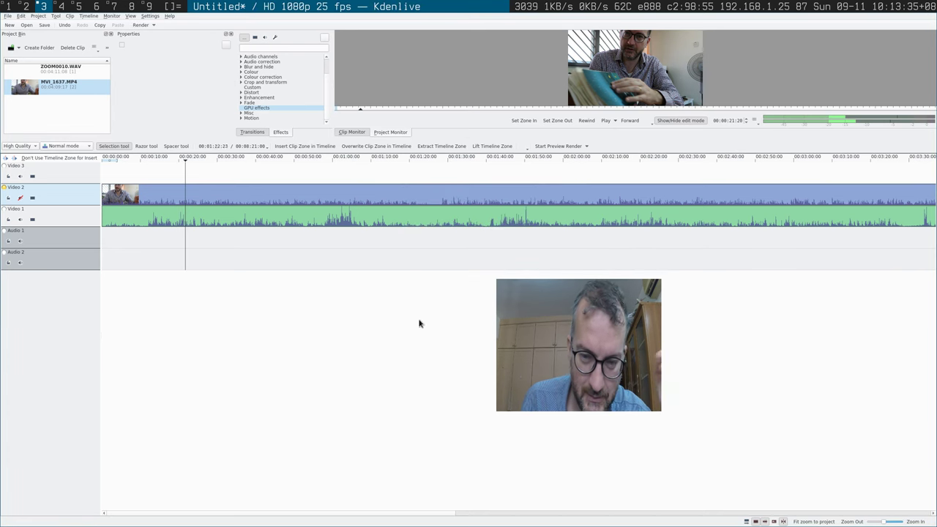
{"action": "left_click", "coordinate": [153, 18]}
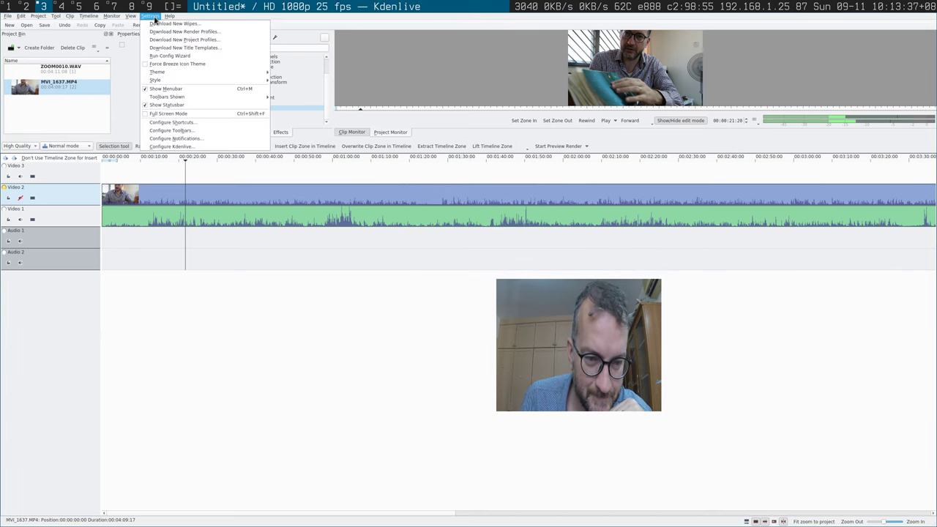
{"action": "mouse_move", "coordinate": [170, 19]}
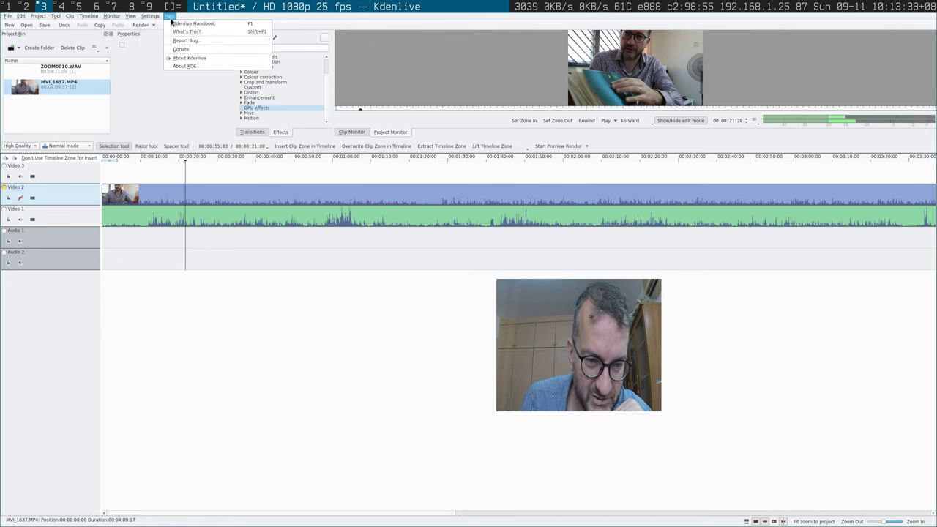
{"action": "mouse_move", "coordinate": [46, 18]}
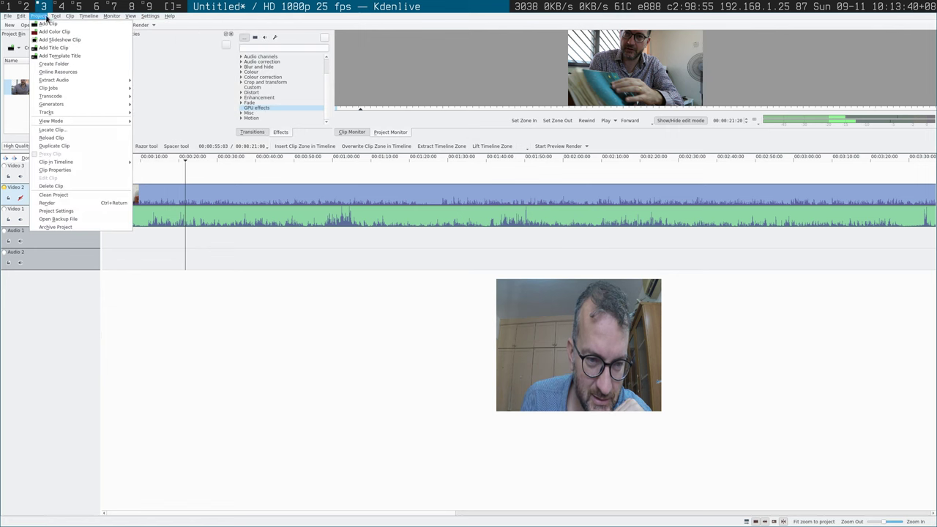
{"action": "mouse_move", "coordinate": [6, 19]}
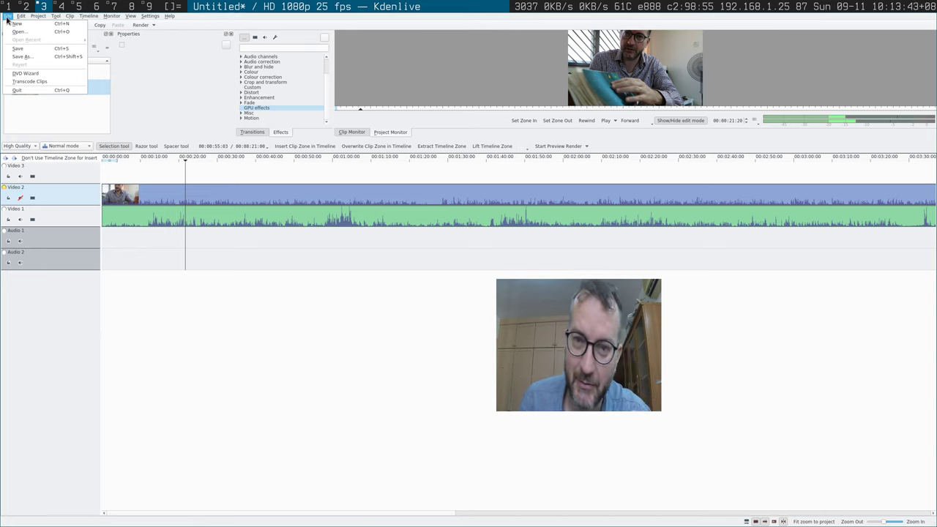